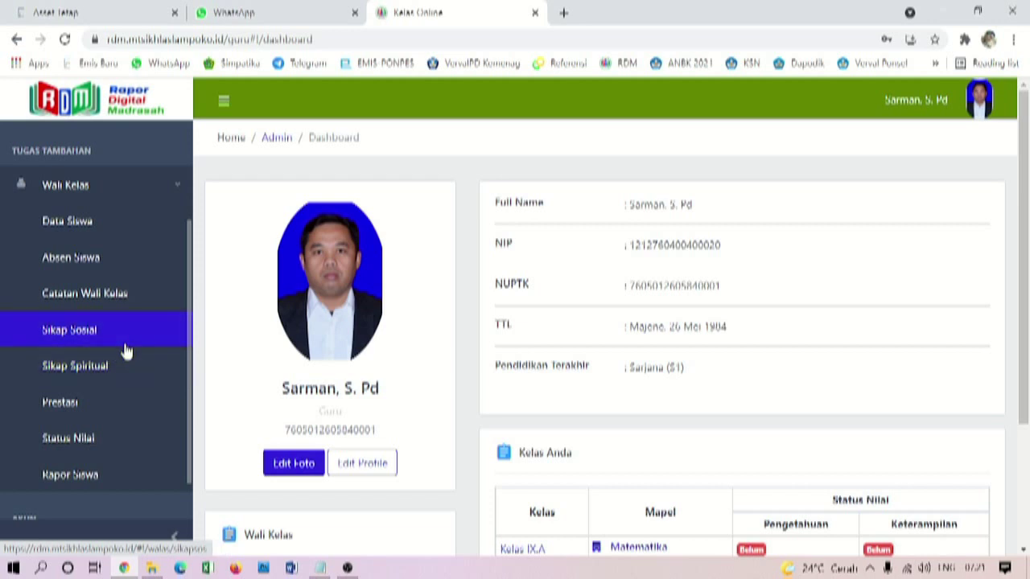
Open the Data Siswa page for the homeroom class and look through the student list.
{"action": "left_click", "coordinate": [78, 231]}
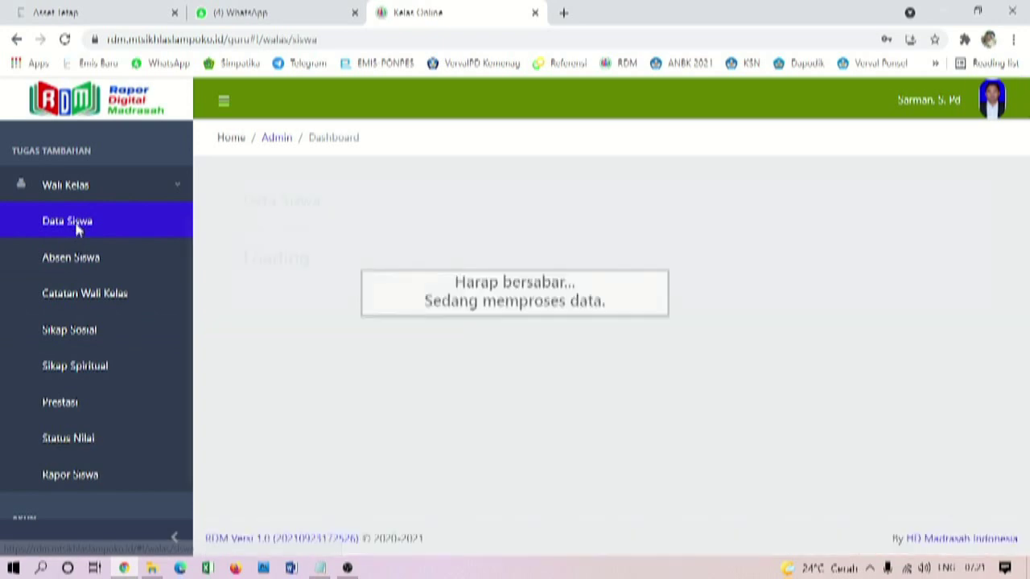
{"action": "left_click", "coordinate": [74, 222]}
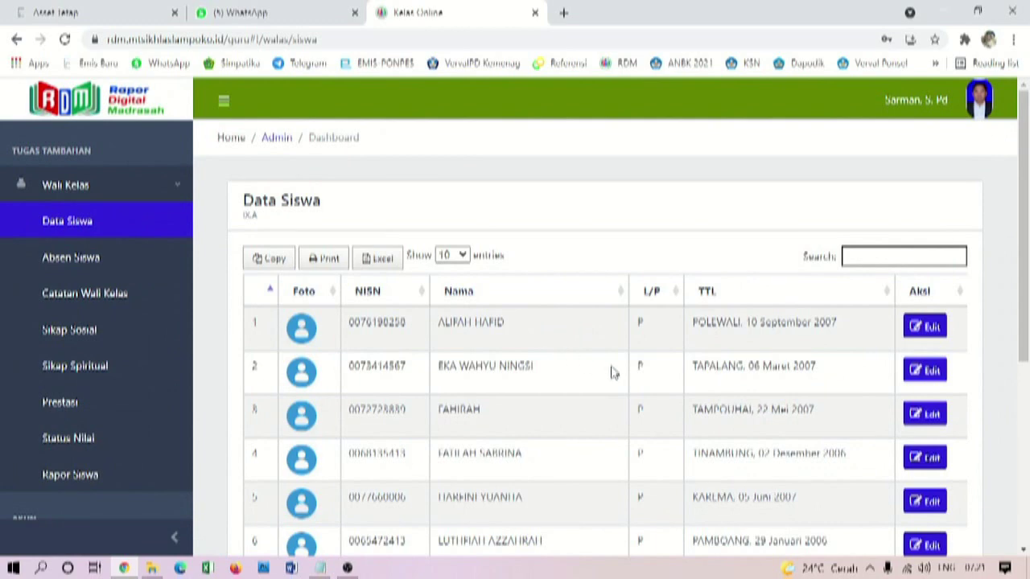
{"action": "scroll", "coordinate": [612, 372], "scroll_direction": "down", "scroll_amount": 5}
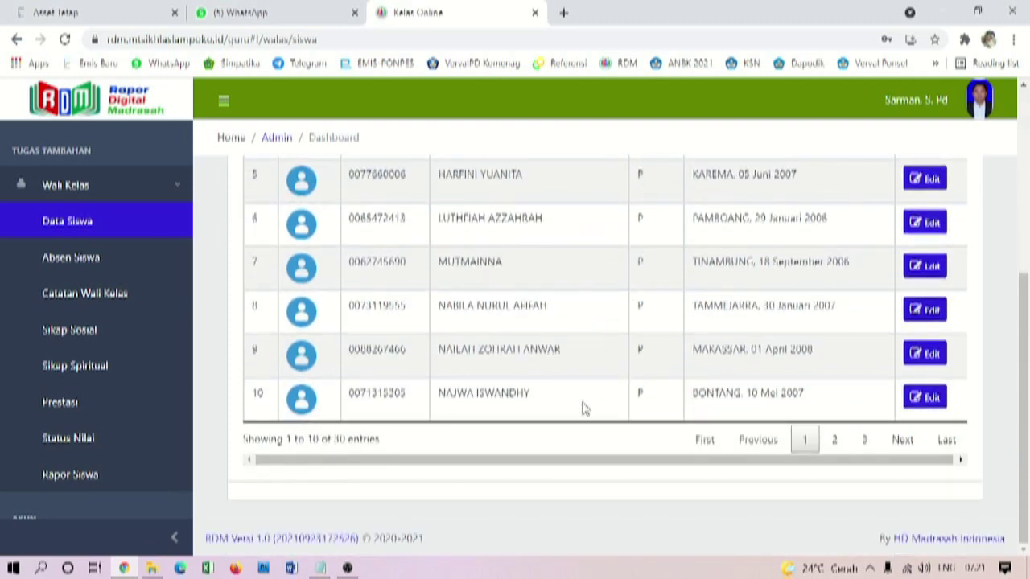
{"action": "scroll", "coordinate": [692, 426], "scroll_direction": "up", "scroll_amount": 5}
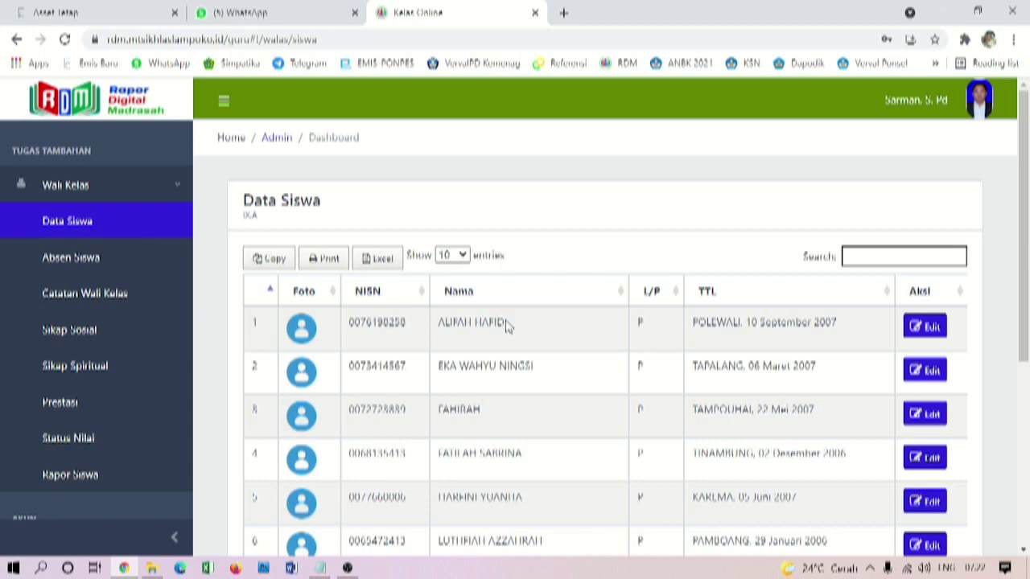
Open the first student's record for editing, review its personal and parent details, and save it.
{"action": "left_click", "coordinate": [932, 328]}
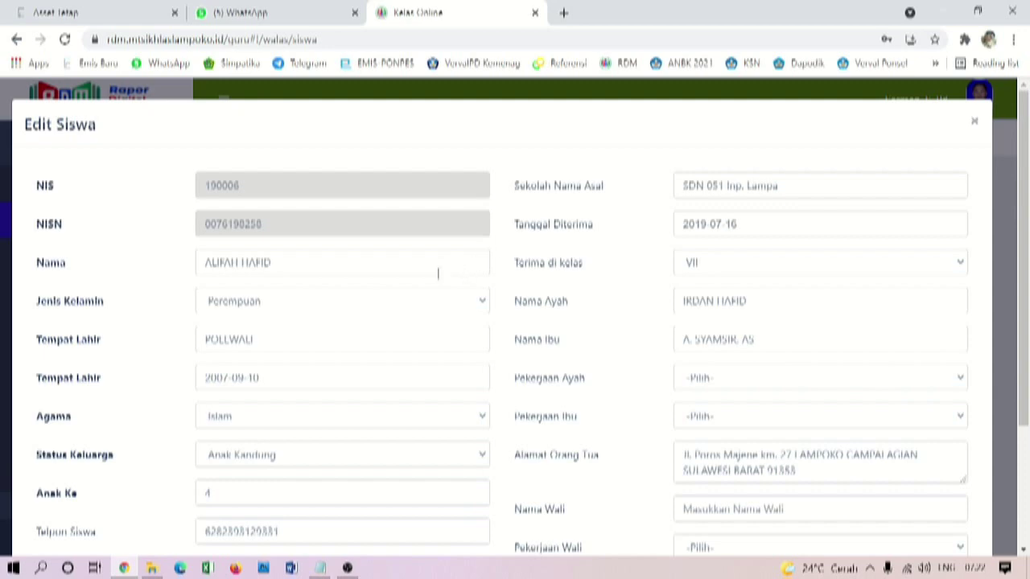
{"action": "scroll", "coordinate": [438, 274], "scroll_direction": "down", "scroll_amount": 3}
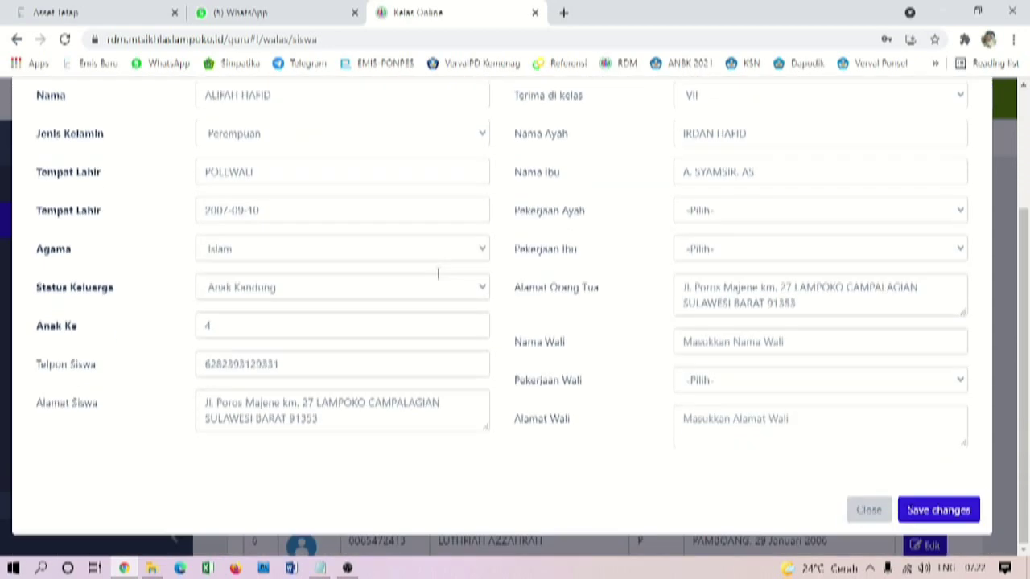
{"action": "scroll", "coordinate": [454, 300], "scroll_direction": "up", "scroll_amount": 1}
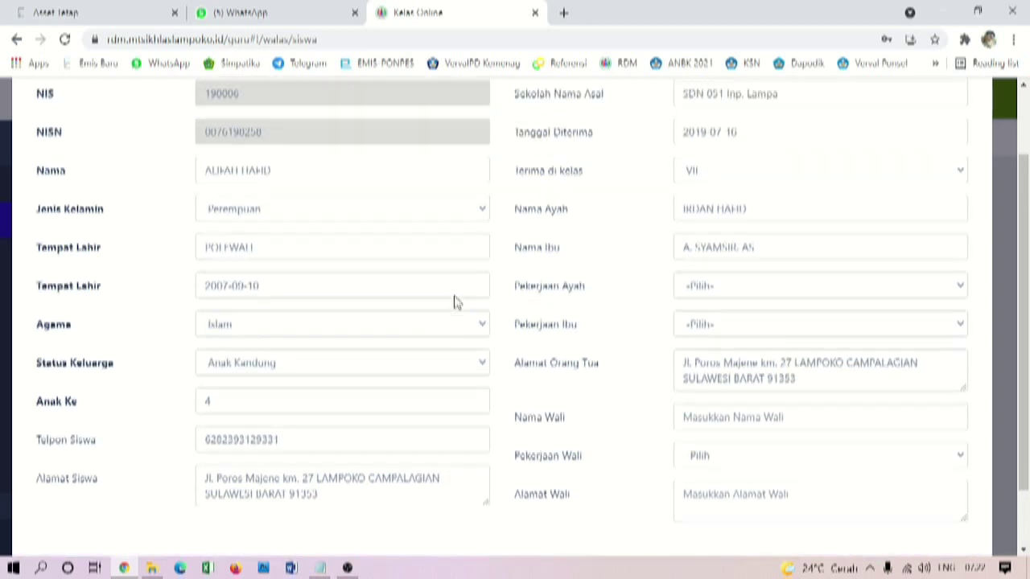
{"action": "scroll", "coordinate": [456, 298], "scroll_direction": "up", "scroll_amount": 1}
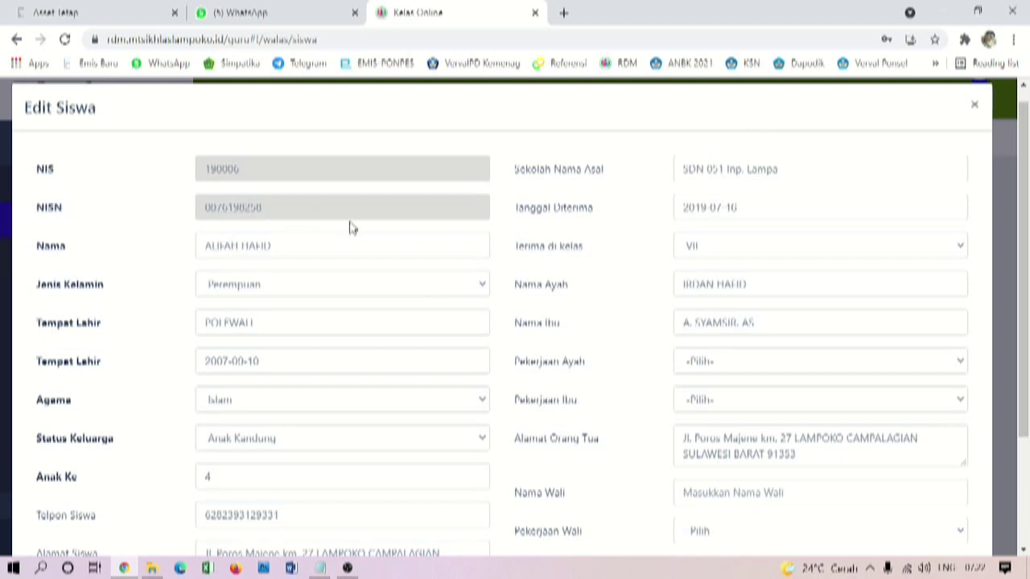
{"action": "scroll", "coordinate": [523, 357], "scroll_direction": "down", "scroll_amount": 2}
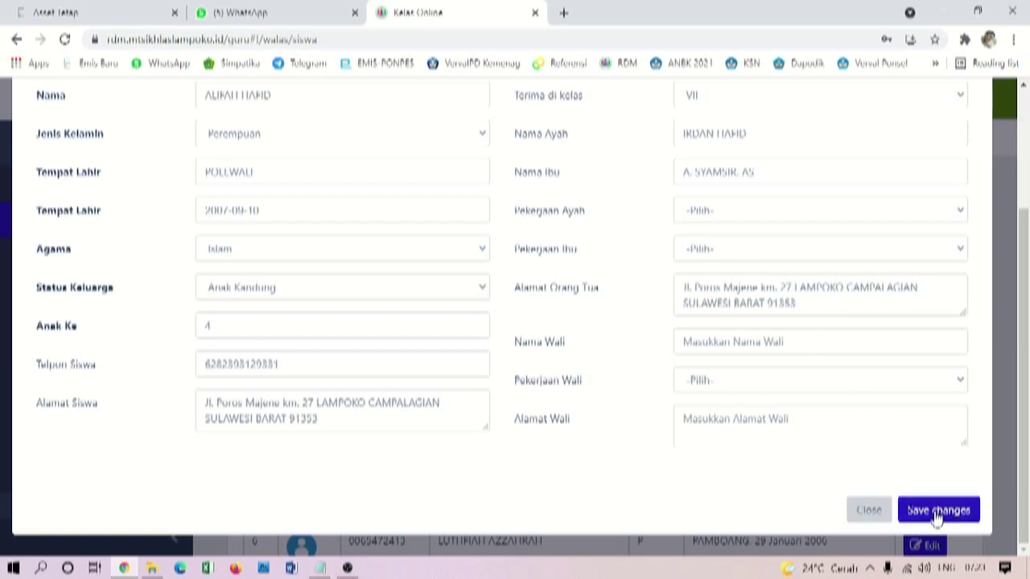
{"action": "left_click", "coordinate": [910, 510]}
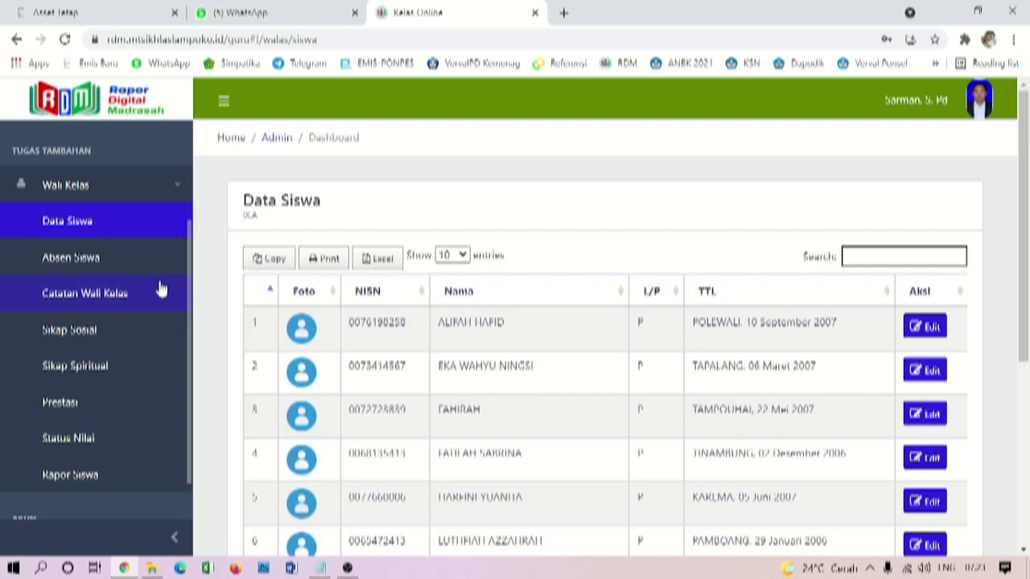
On the Absen Siswa page, give the first student Sakit 3, Ijin 1 and Alpa 0, and try to save.
{"action": "left_click", "coordinate": [94, 262]}
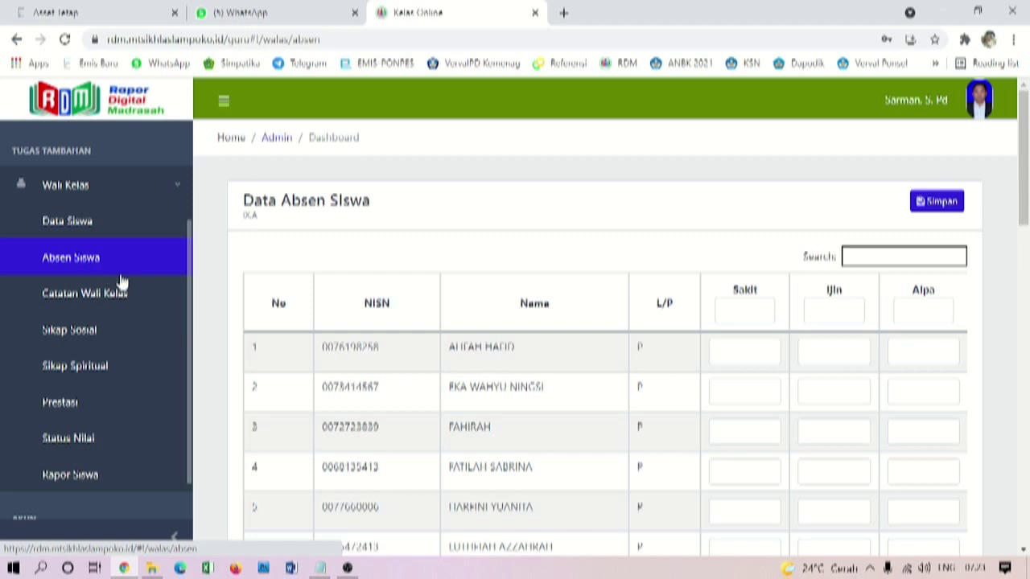
{"action": "left_click", "coordinate": [744, 358]}
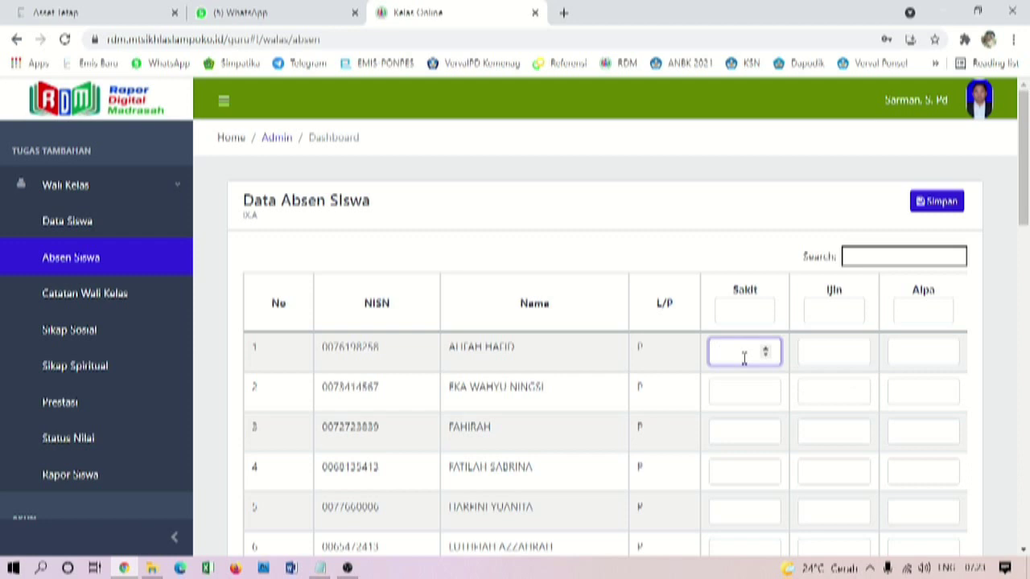
{"action": "type", "text": "3"}
{"action": "left_click", "coordinate": [856, 356]}
{"action": "left_click", "coordinate": [855, 349]}
{"action": "left_click", "coordinate": [937, 355]}
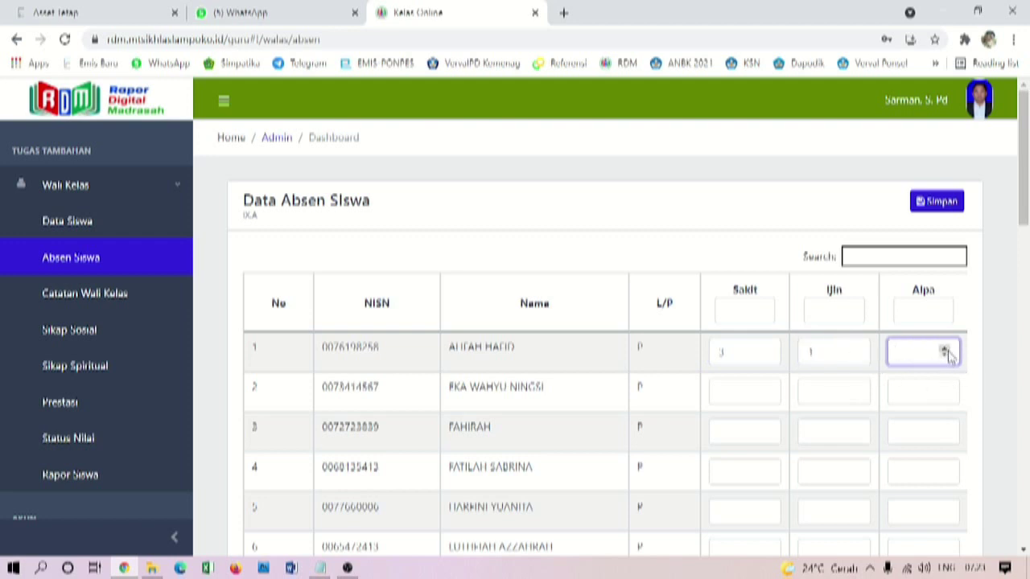
{"action": "left_click", "coordinate": [944, 355]}
{"action": "left_click", "coordinate": [943, 206]}
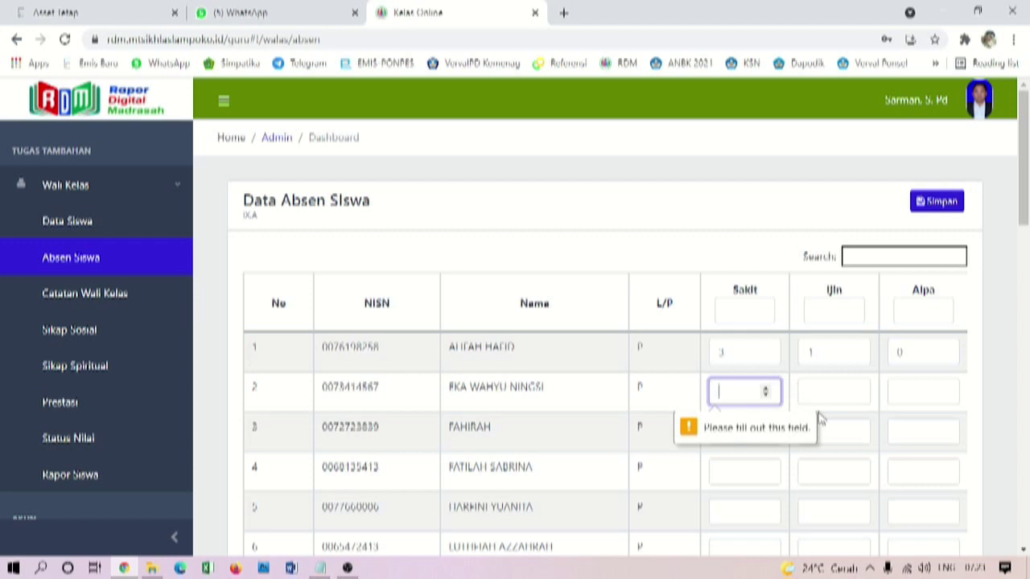
Fill Sakit, Ijin and Alpa with 2 for all students through the column header fields and save the attendance.
{"action": "left_click", "coordinate": [749, 308]}
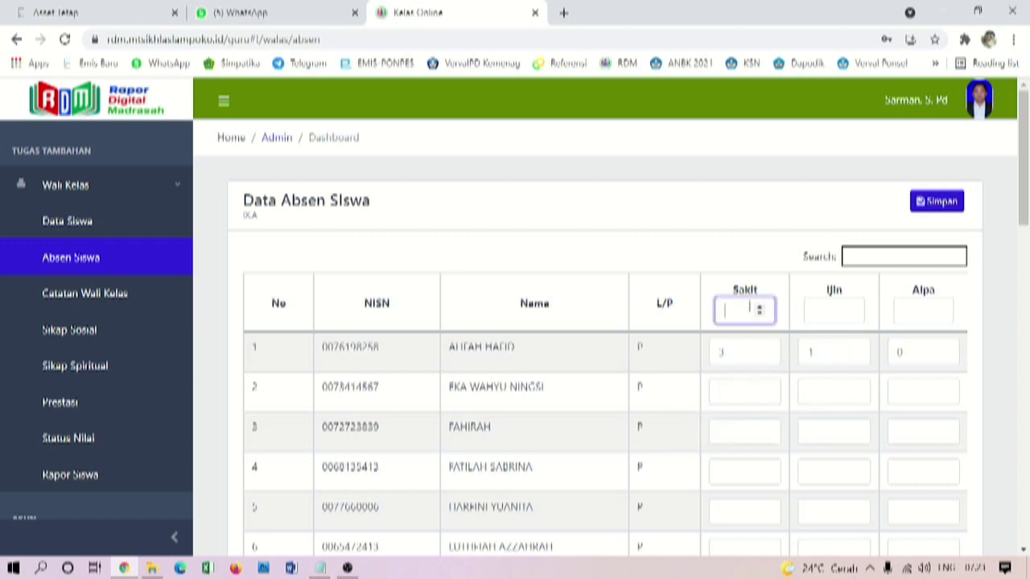
{"action": "type", "text": "2"}
{"action": "key", "text": "Tab"}
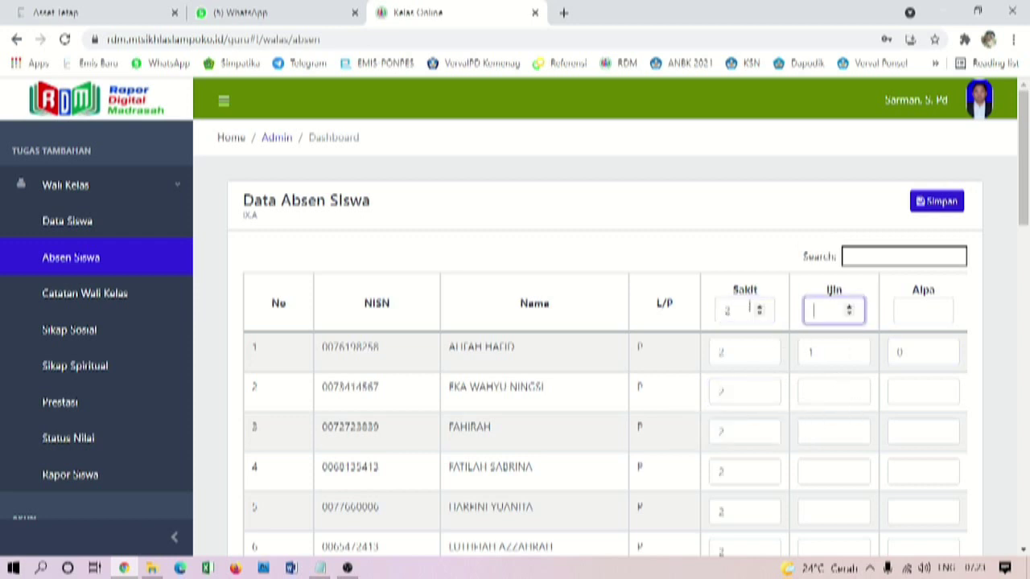
{"action": "type", "text": "2"}
{"action": "key", "text": "Tab"}
{"action": "type", "text": "2"}
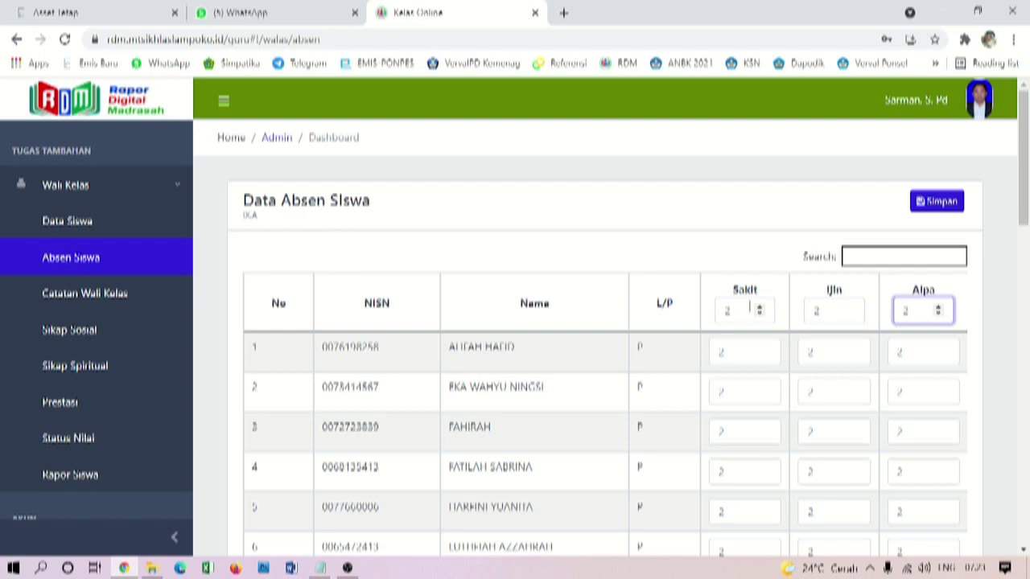
{"action": "scroll", "coordinate": [845, 434], "scroll_direction": "down", "scroll_amount": 15}
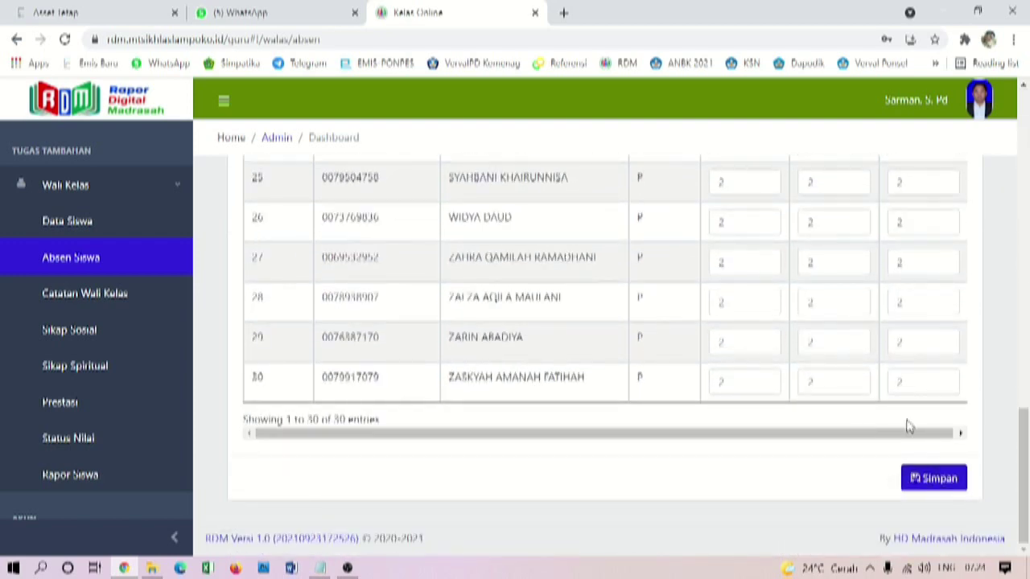
{"action": "left_click", "coordinate": [936, 479]}
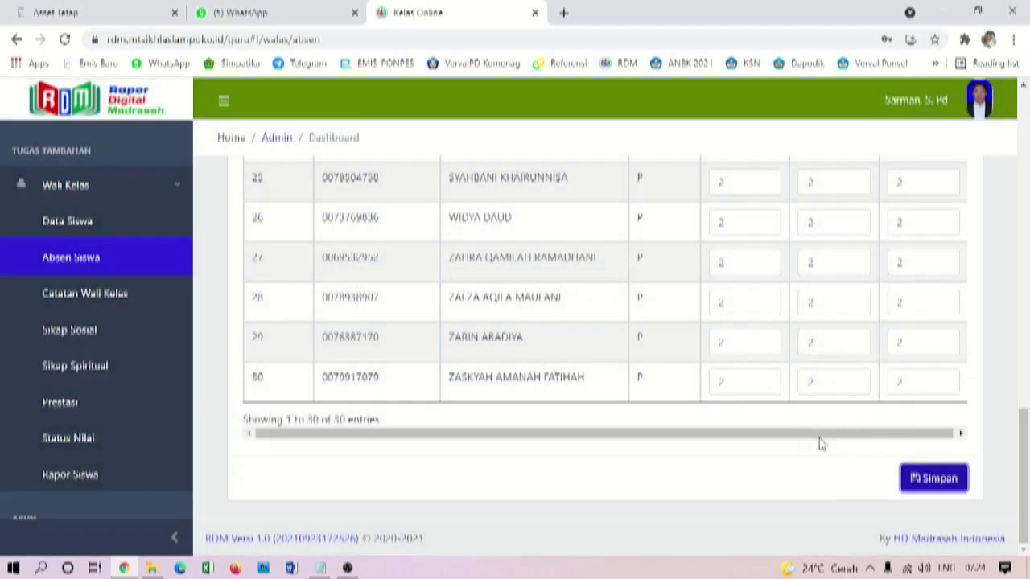
{"action": "scroll", "coordinate": [819, 442], "scroll_direction": "up", "scroll_amount": 5}
{"action": "scroll", "coordinate": [819, 438], "scroll_direction": "up", "scroll_amount": 10}
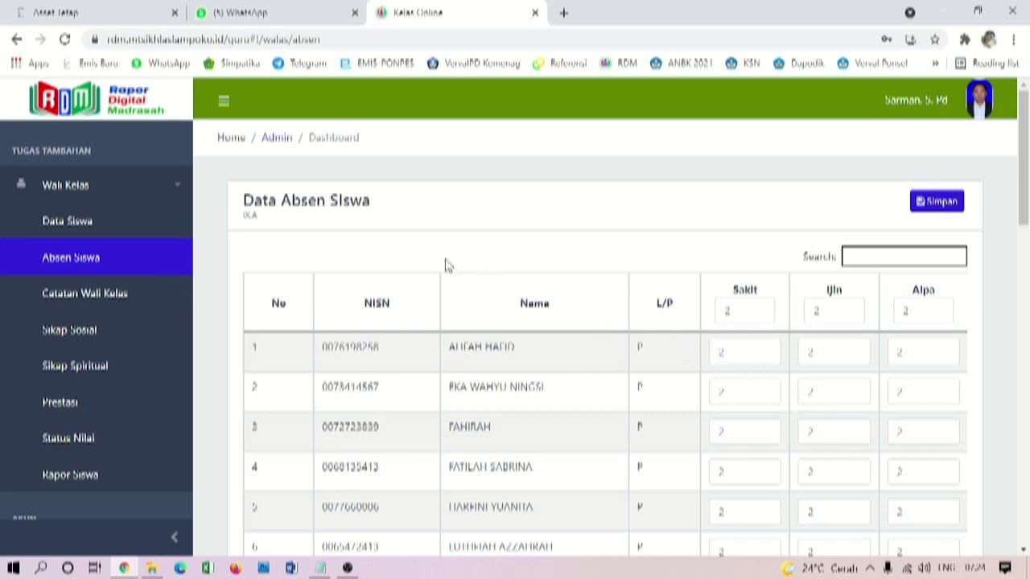
In Catatan Wali Kelas, enter "Prestasi sangat membanggakan, harap dipertahankan prestasi yang telah diperoleh" for the first student and save.
{"action": "left_click", "coordinate": [95, 299]}
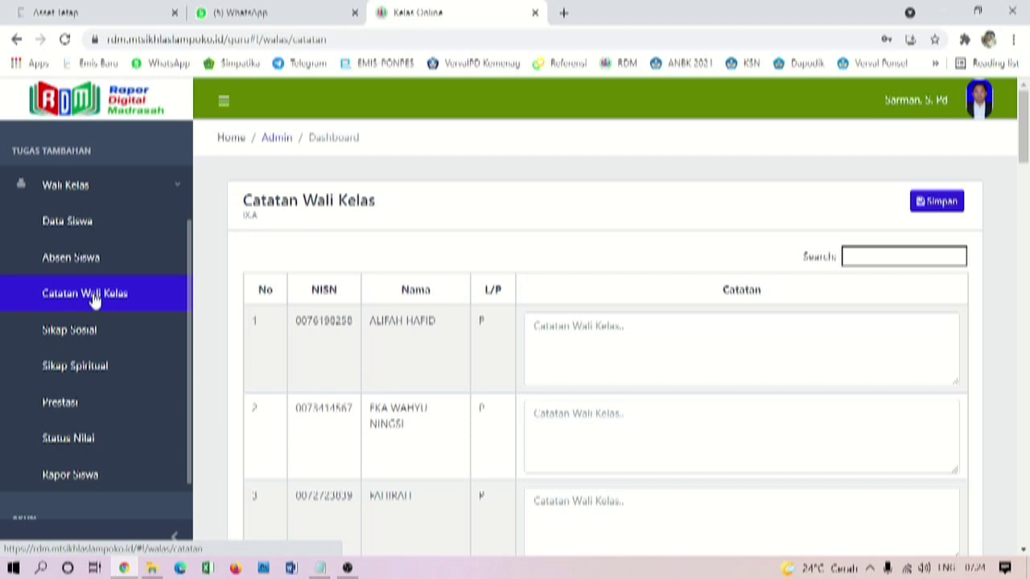
{"action": "left_click", "coordinate": [573, 338]}
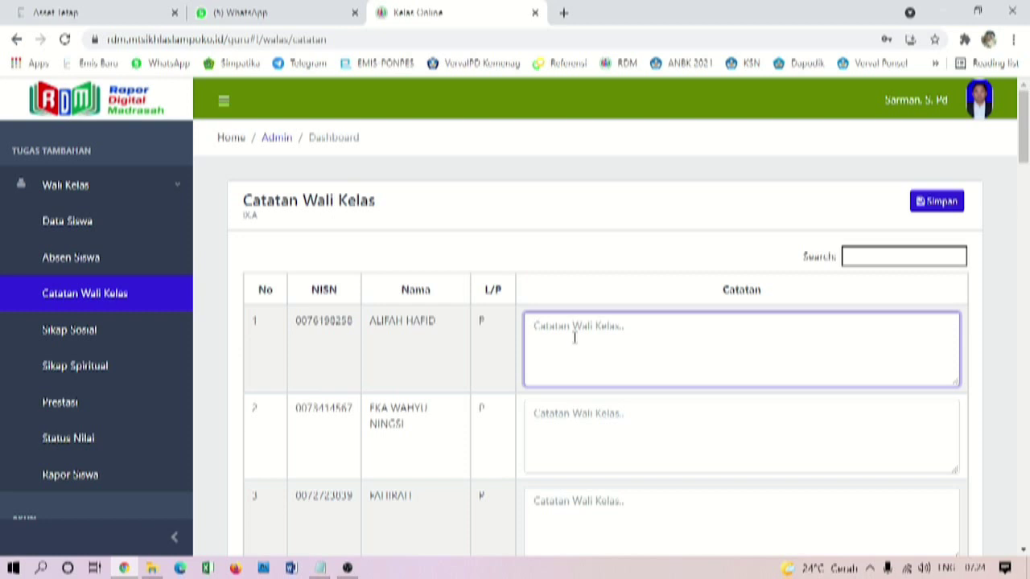
{"action": "type", "text": "Rrestasi sangat membanggakan, harap dipertahank"}
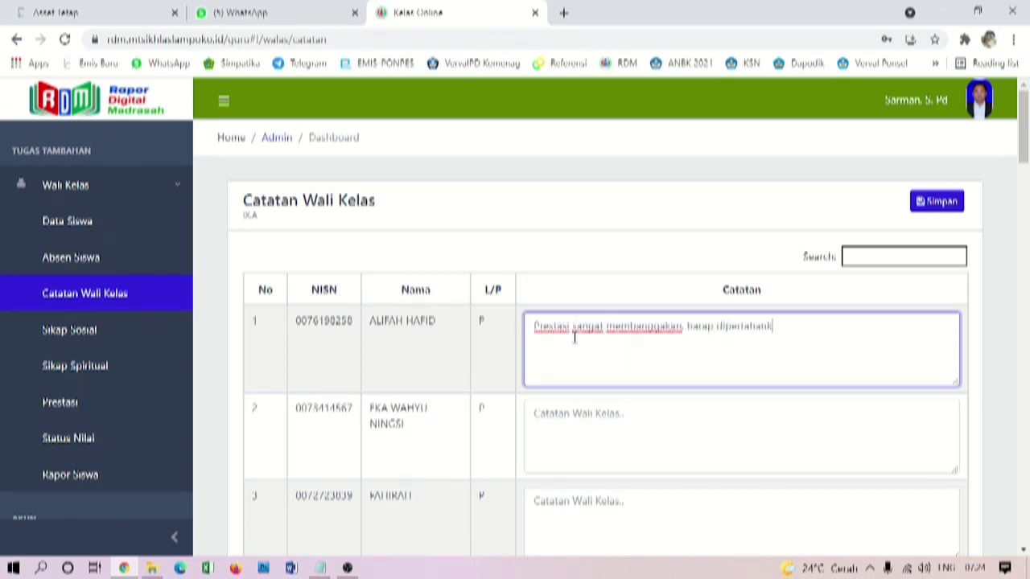
{"action": "type", "text": "an pr"}
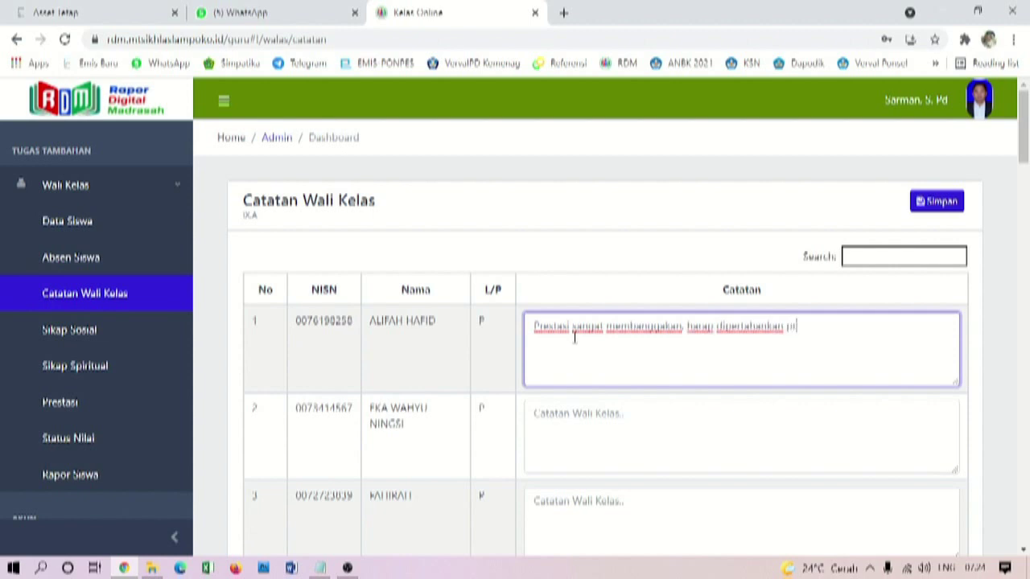
{"action": "type", "text": "estasi yang telah diperoleh,"}
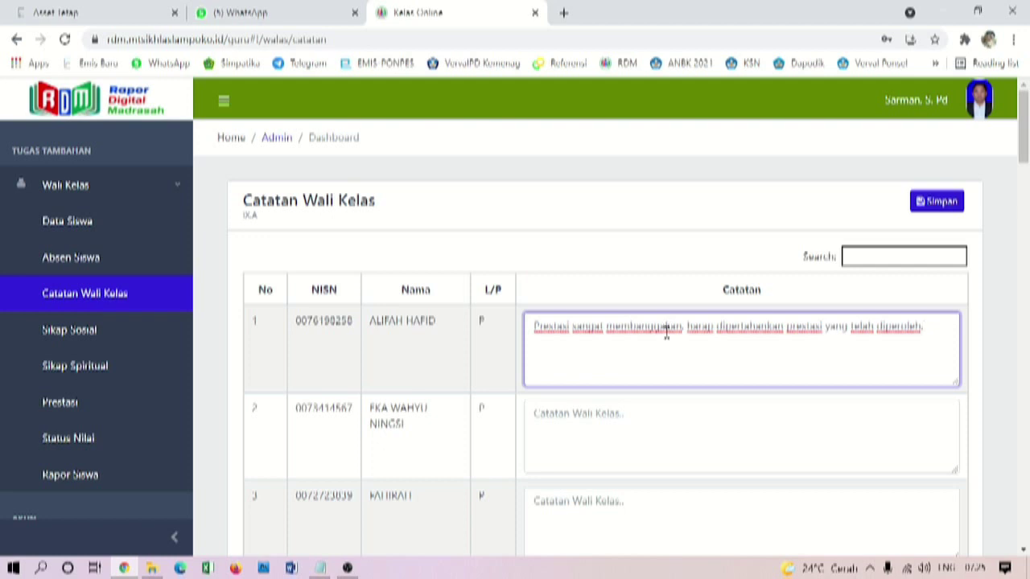
{"action": "left_click", "coordinate": [940, 204]}
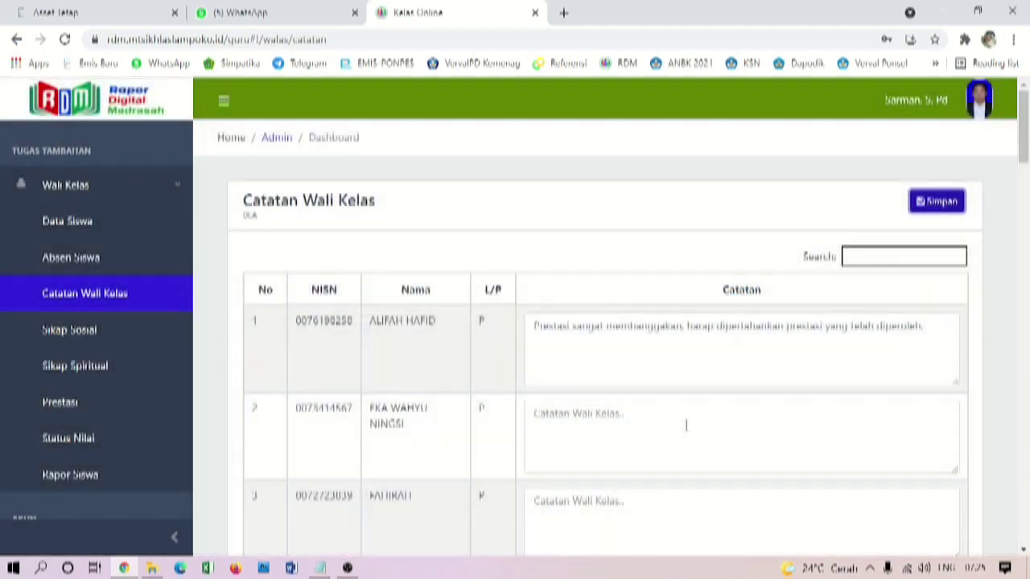
{"action": "scroll", "coordinate": [686, 427], "scroll_direction": "down", "scroll_amount": 5}
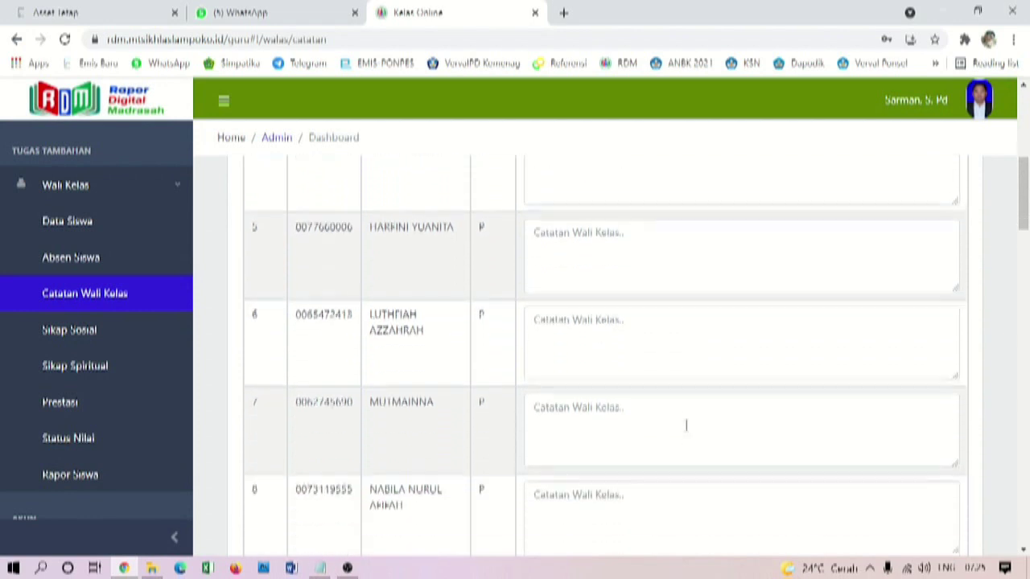
{"action": "scroll", "coordinate": [687, 425], "scroll_direction": "down", "scroll_amount": 1}
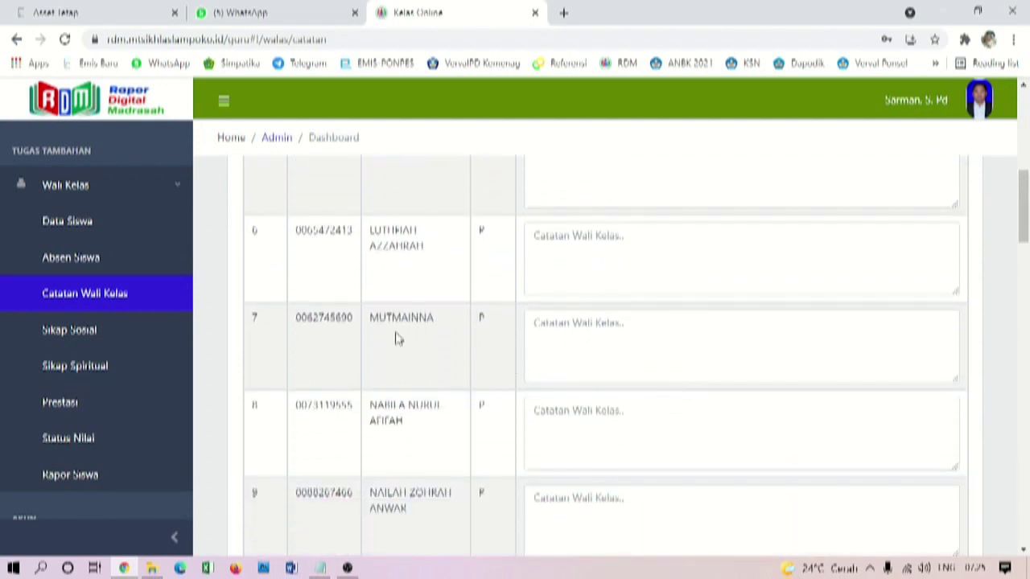
In Sikap Sosial, add the Kejujuran score with B-Baik for all students and save it.
{"action": "left_click", "coordinate": [107, 340]}
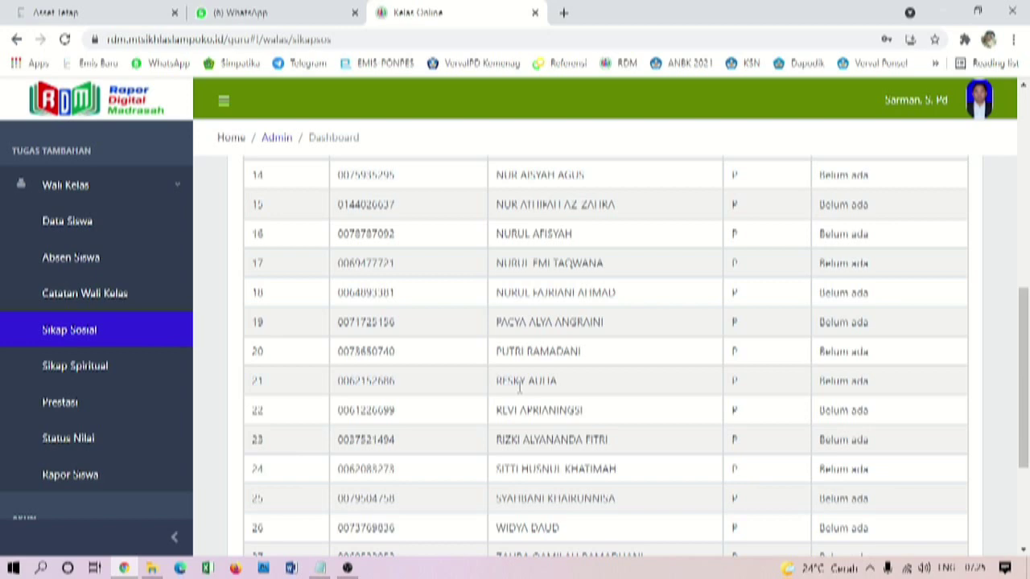
{"action": "scroll", "coordinate": [525, 402], "scroll_direction": "up", "scroll_amount": 1}
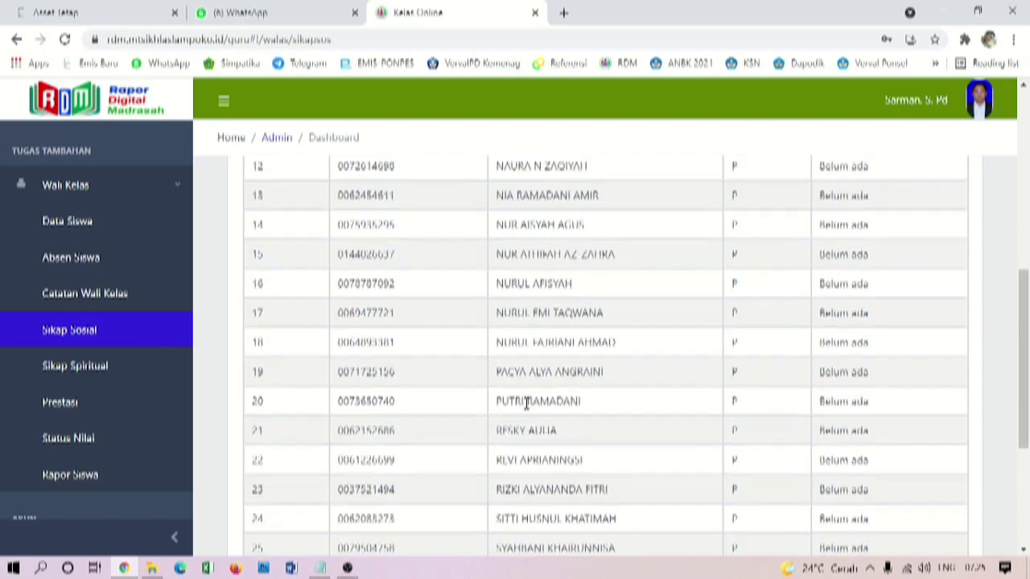
{"action": "scroll", "coordinate": [525, 402], "scroll_direction": "up", "scroll_amount": 5}
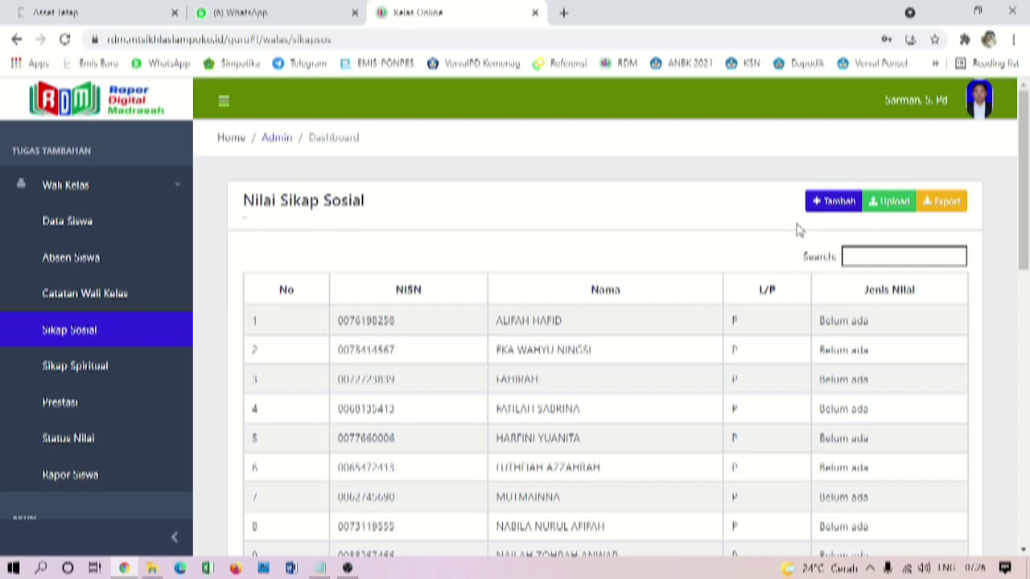
{"action": "left_click", "coordinate": [835, 202]}
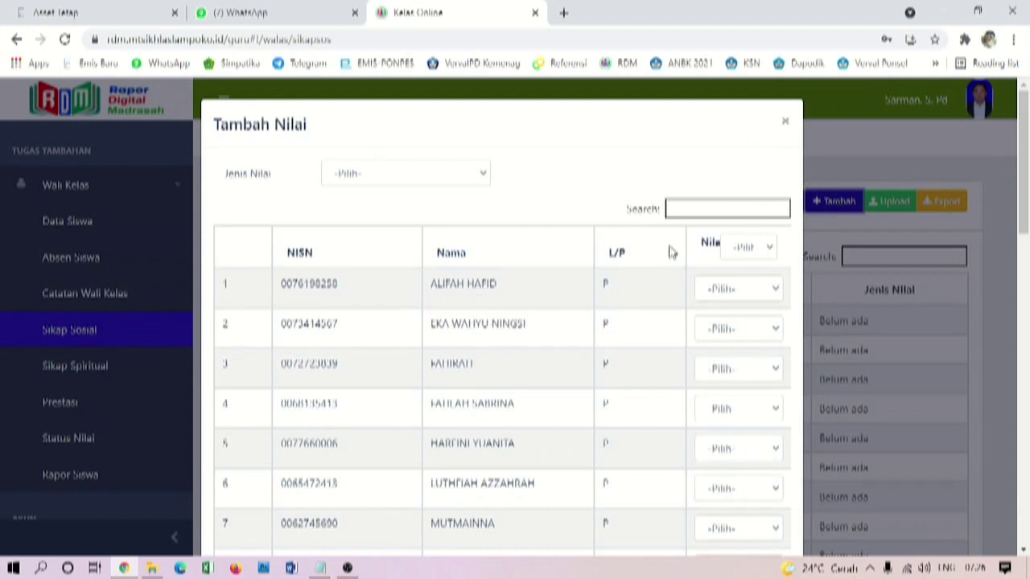
{"action": "left_click", "coordinate": [482, 180]}
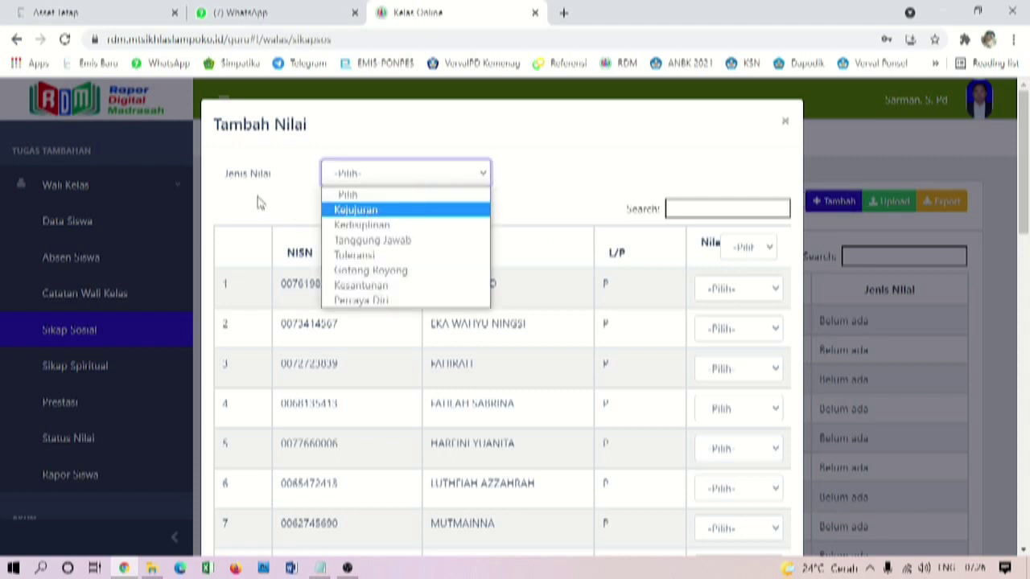
{"action": "left_click", "coordinate": [418, 212]}
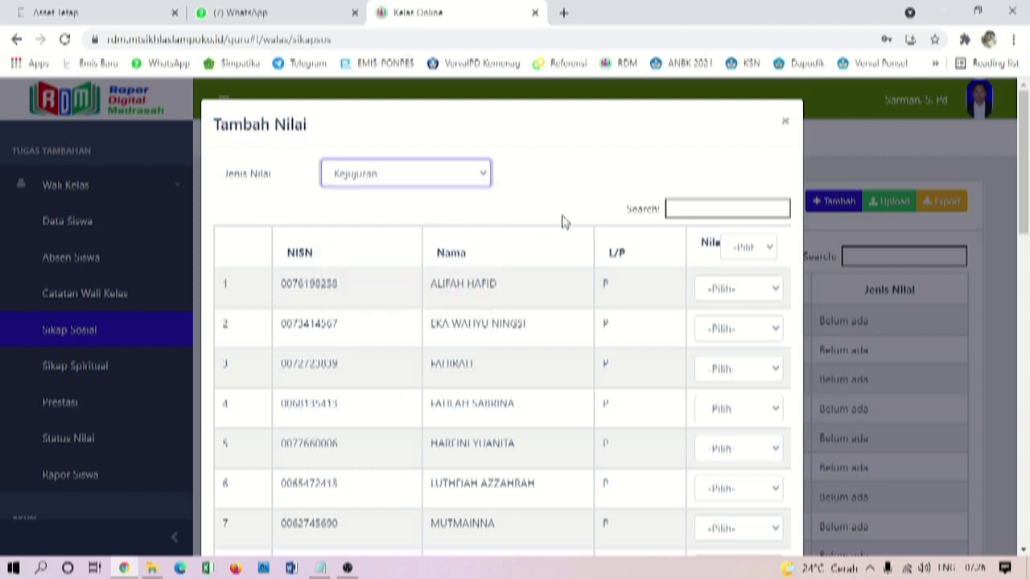
{"action": "left_click", "coordinate": [767, 248]}
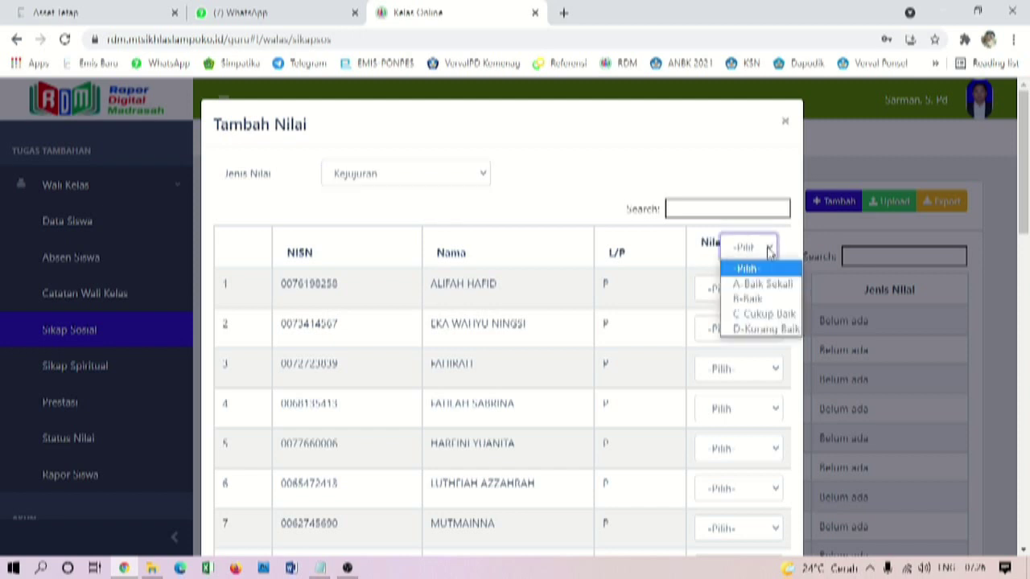
{"action": "left_click", "coordinate": [777, 299]}
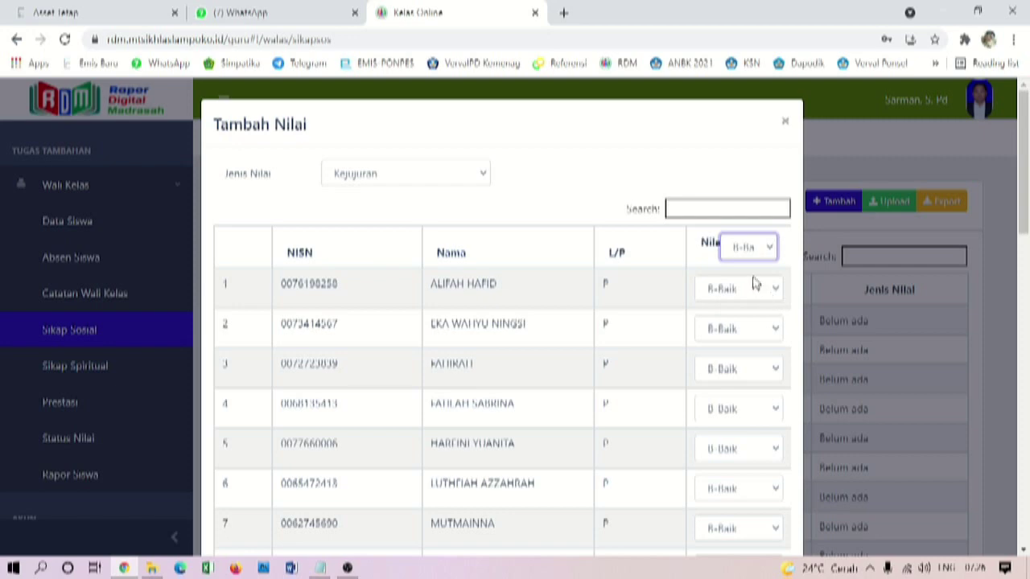
{"action": "scroll", "coordinate": [747, 442], "scroll_direction": "down", "scroll_amount": 10}
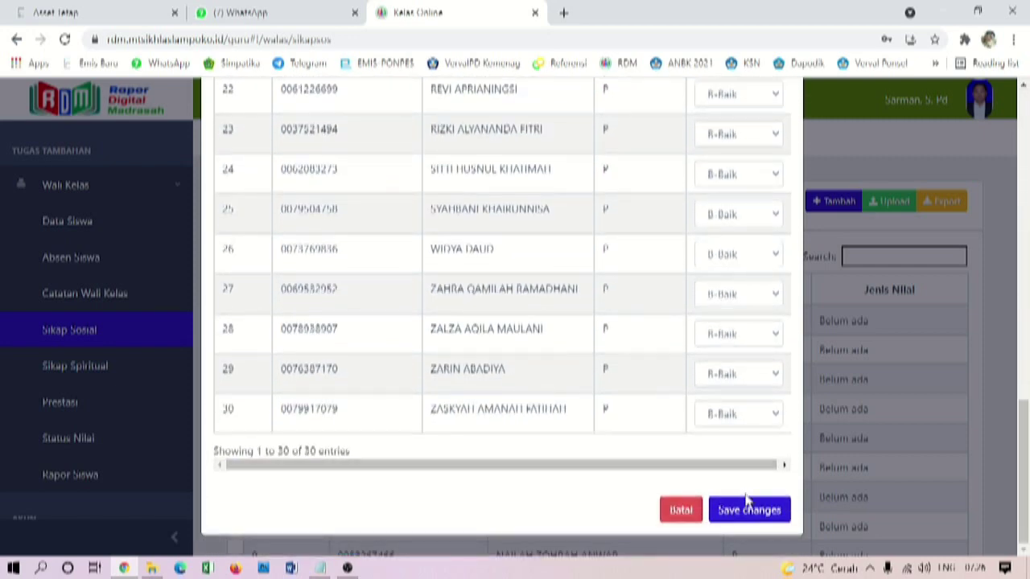
{"action": "left_click", "coordinate": [749, 510]}
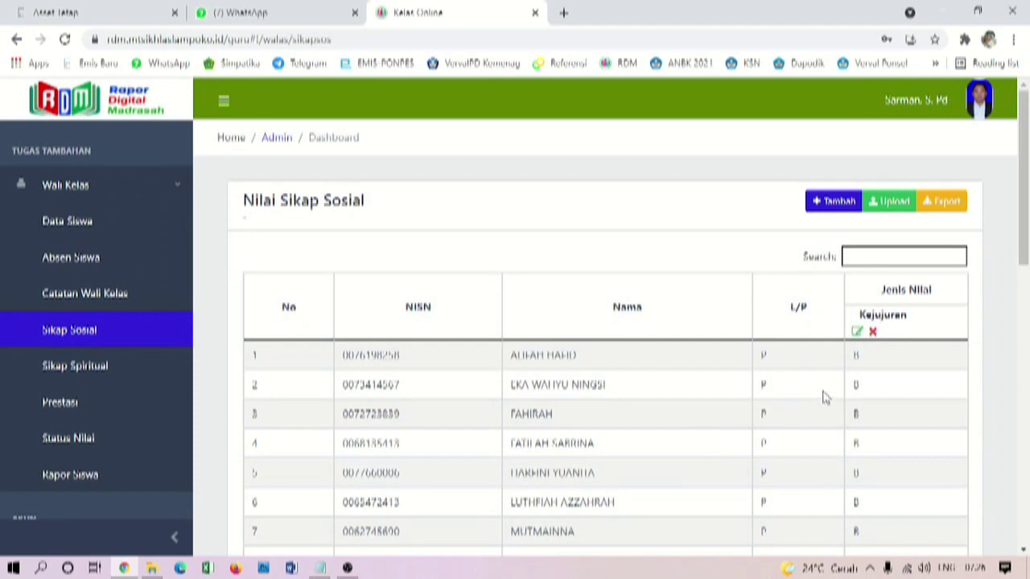
Add the Tanggung Jawab score with B-Baik for all students and save it.
{"action": "left_click", "coordinate": [835, 202]}
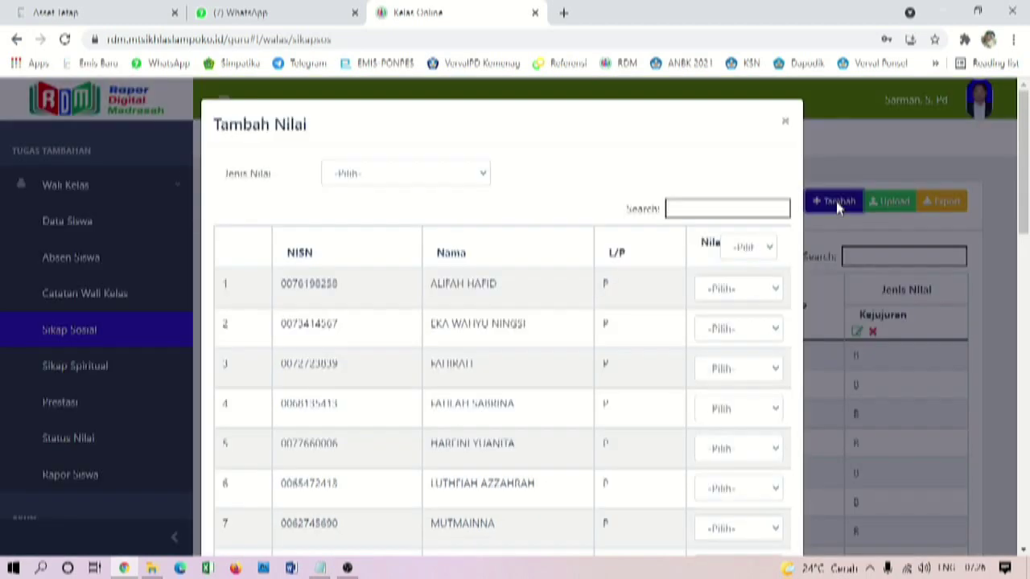
{"action": "left_click", "coordinate": [463, 176]}
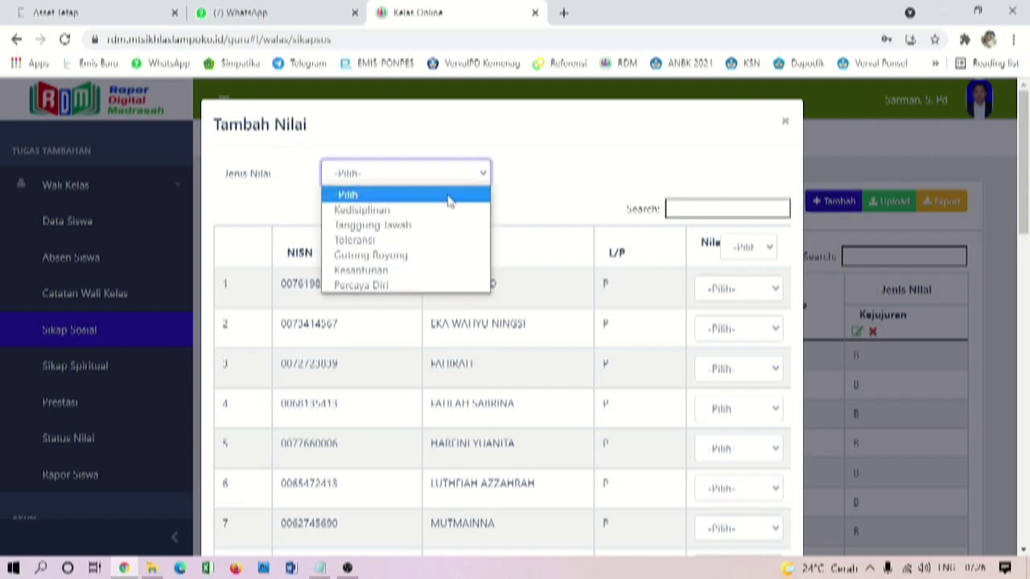
{"action": "left_click", "coordinate": [413, 227]}
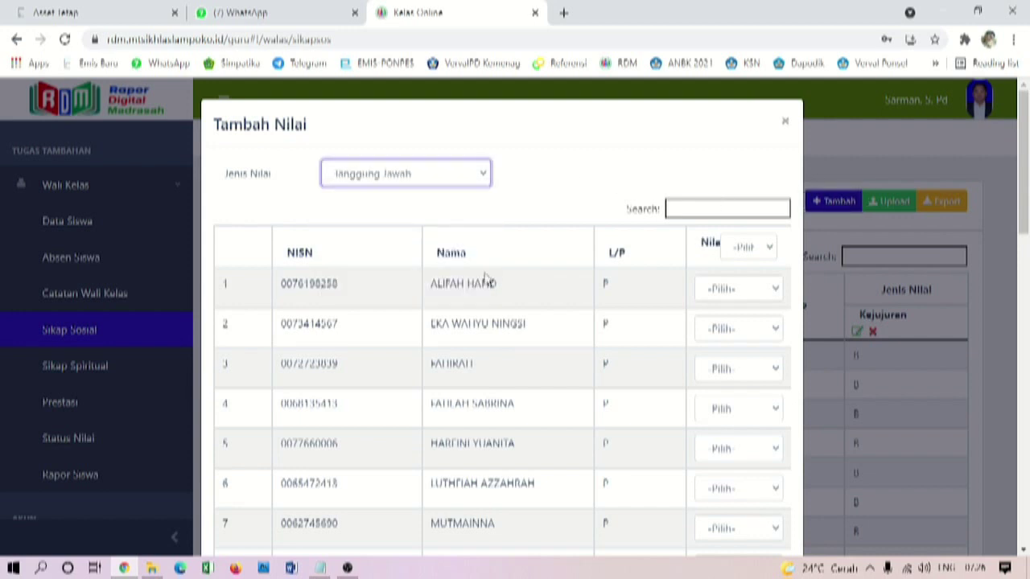
{"action": "left_click", "coordinate": [770, 250]}
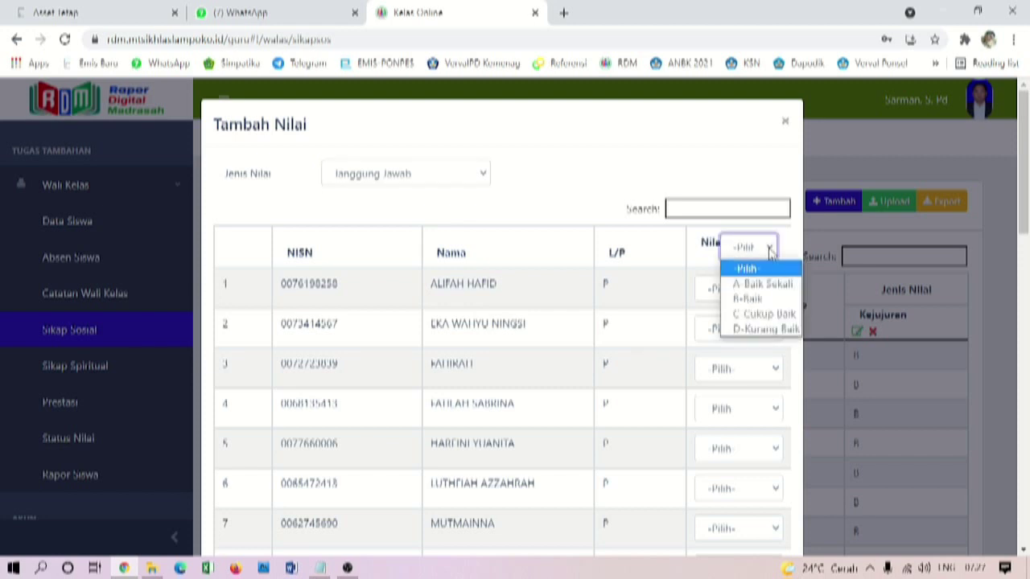
{"action": "left_click", "coordinate": [766, 306]}
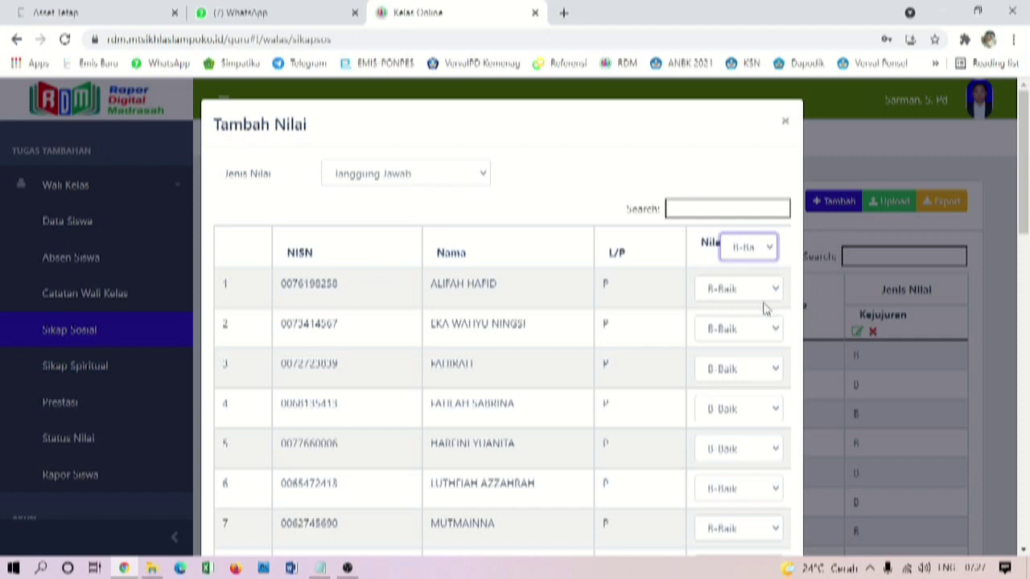
{"action": "scroll", "coordinate": [667, 346], "scroll_direction": "down", "scroll_amount": 10}
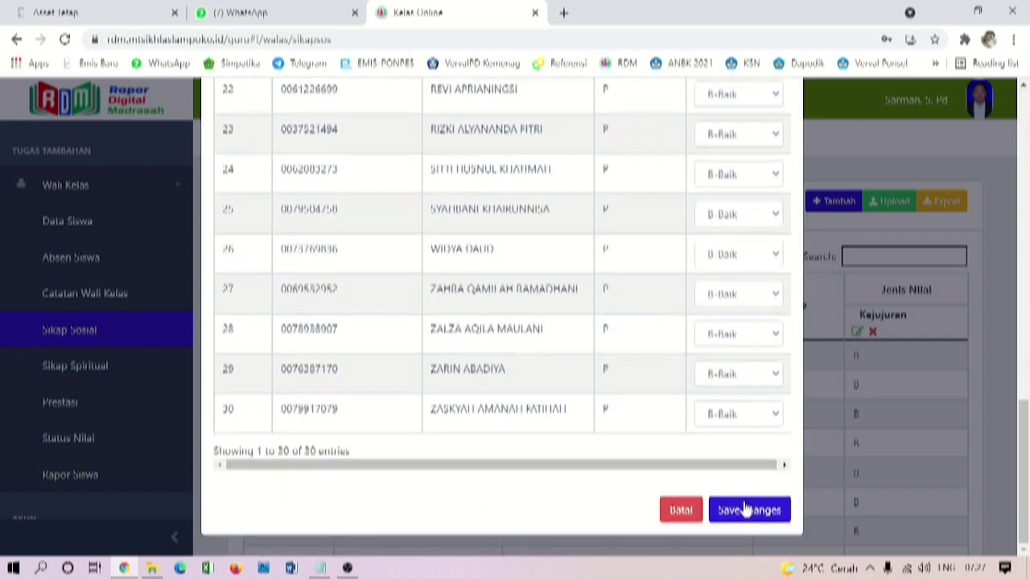
{"action": "left_click", "coordinate": [747, 510]}
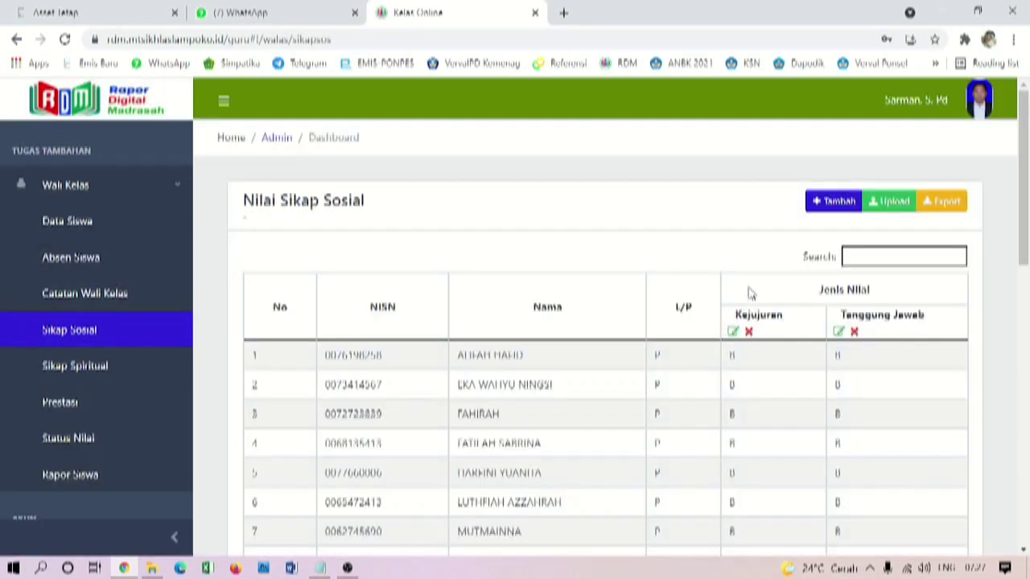
Download the Sikap Sosial Excel upload template, open it from the Downloads folder in Excel and enable editing.
{"action": "left_click", "coordinate": [893, 202]}
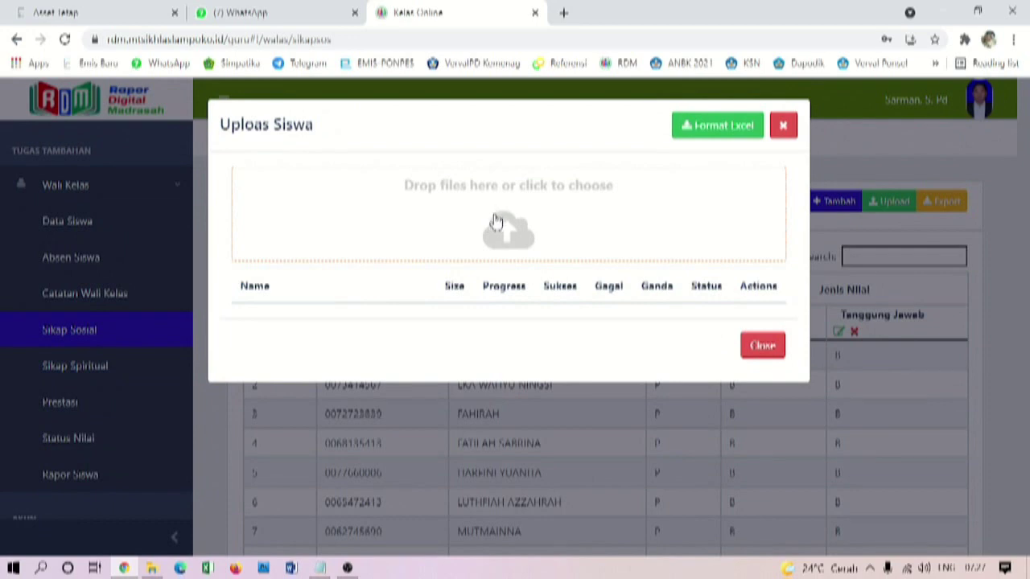
{"action": "left_click", "coordinate": [716, 133]}
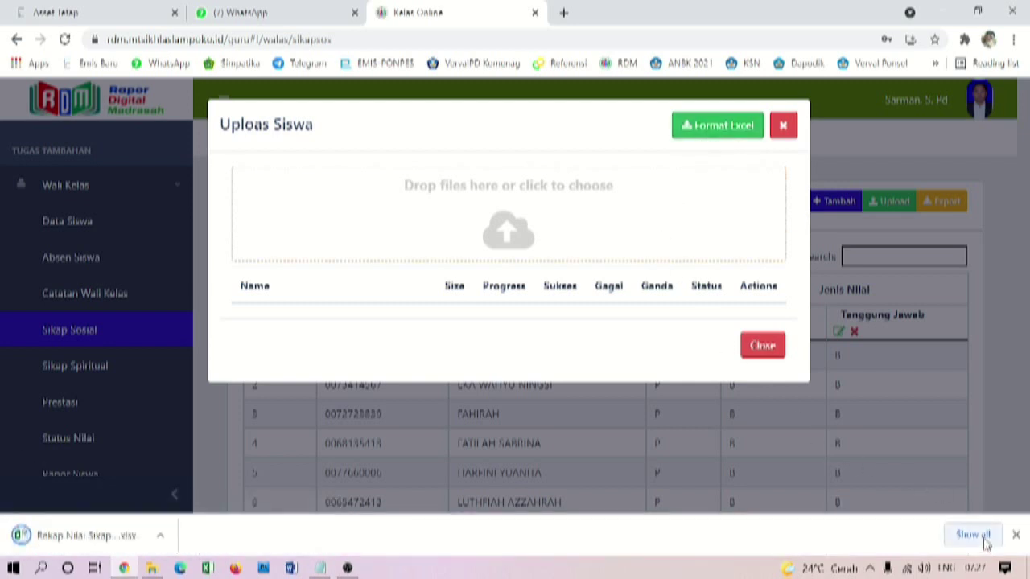
{"action": "left_click", "coordinate": [973, 535]}
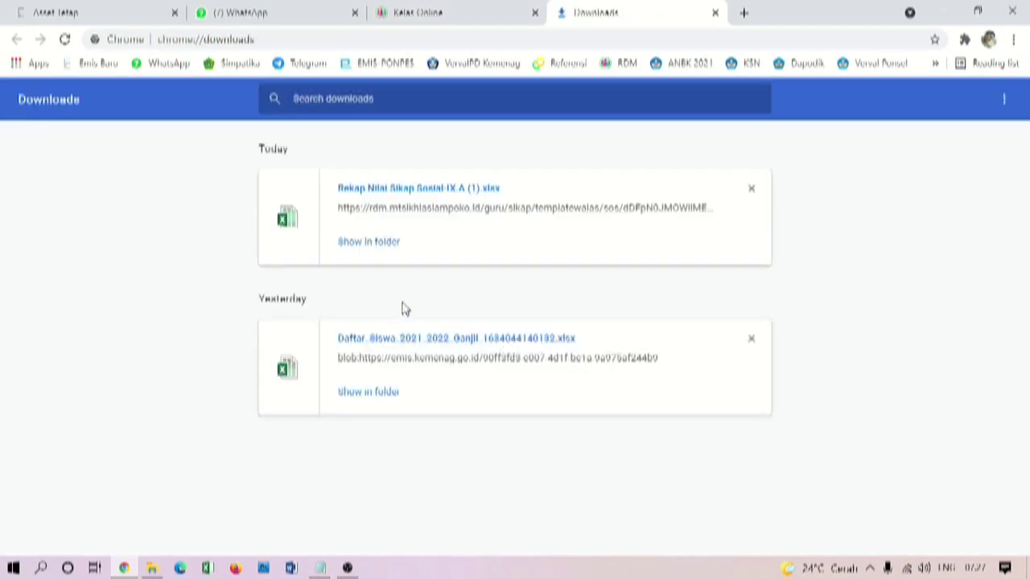
{"action": "left_click", "coordinate": [392, 250]}
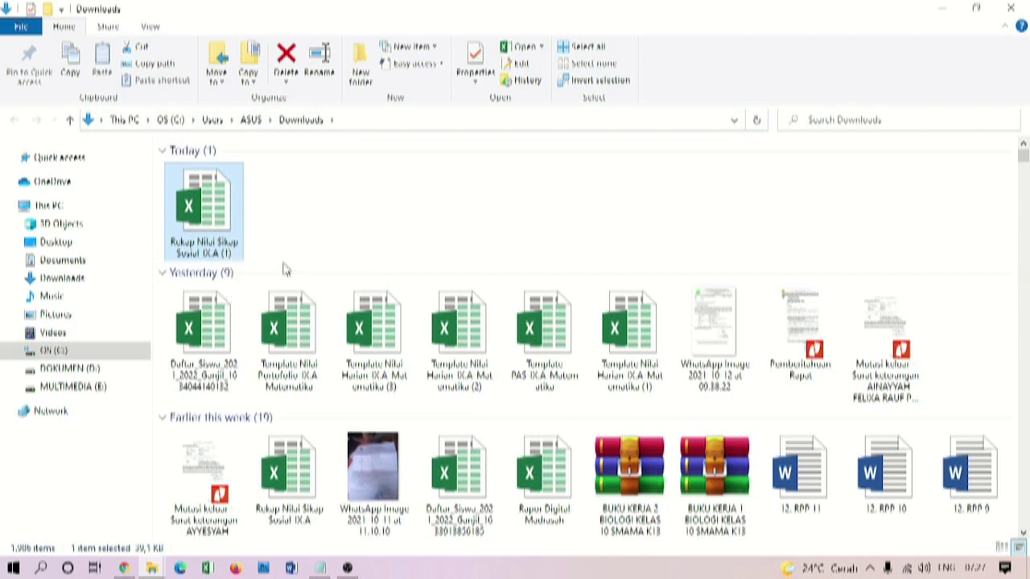
{"action": "double_click", "coordinate": [207, 207]}
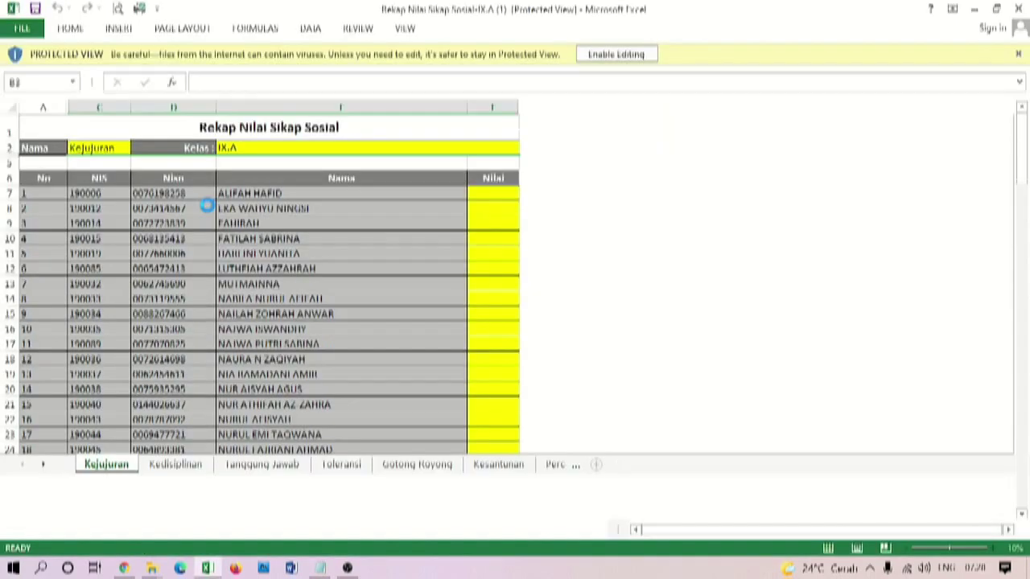
{"action": "left_click", "coordinate": [596, 54]}
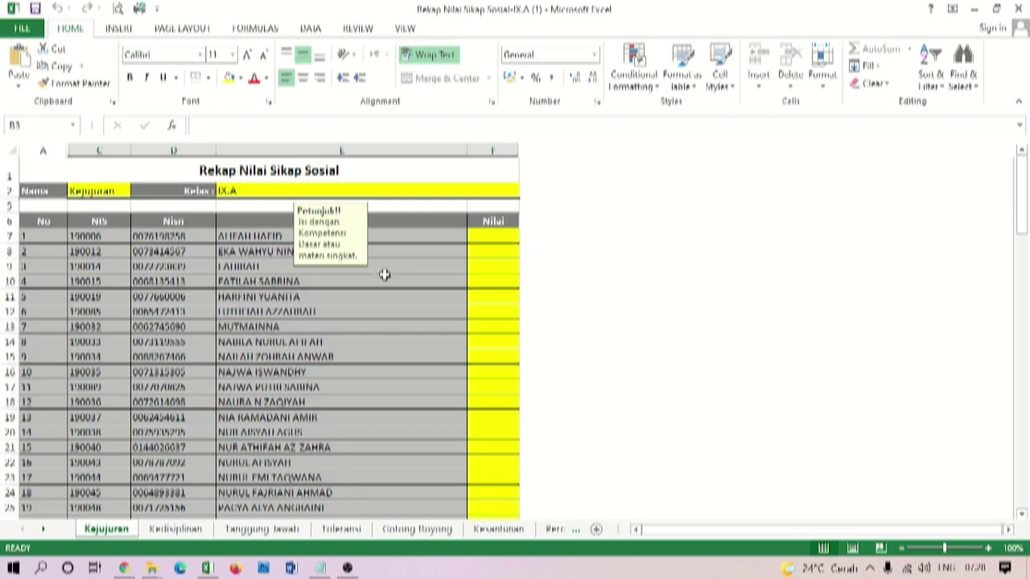
On the Kejujuran sheet, fill the Nilai column with 3 for all 30 students and save the workbook.
{"action": "left_click", "coordinate": [443, 252]}
{"action": "left_click", "coordinate": [500, 235]}
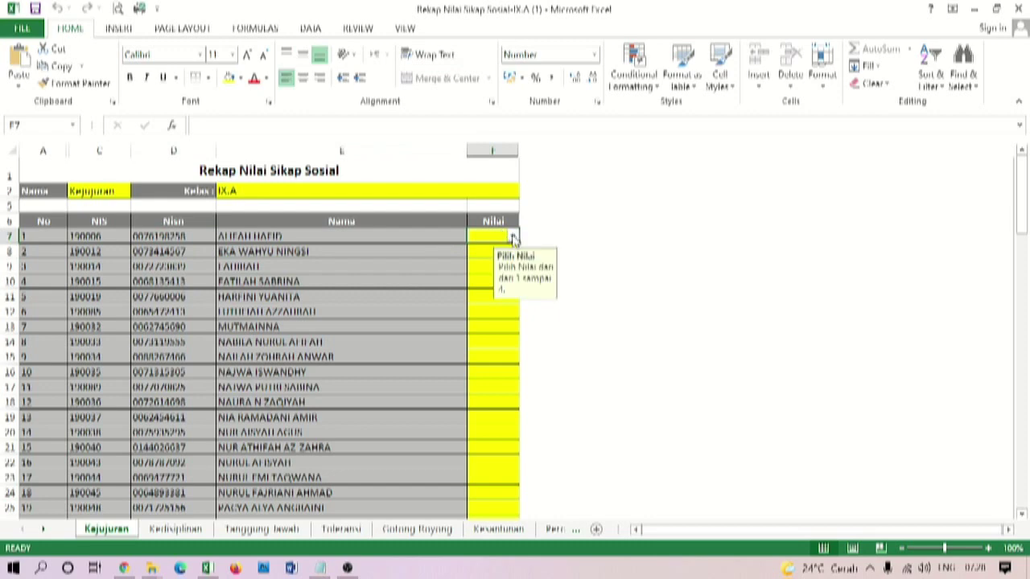
{"action": "left_click", "coordinate": [512, 236]}
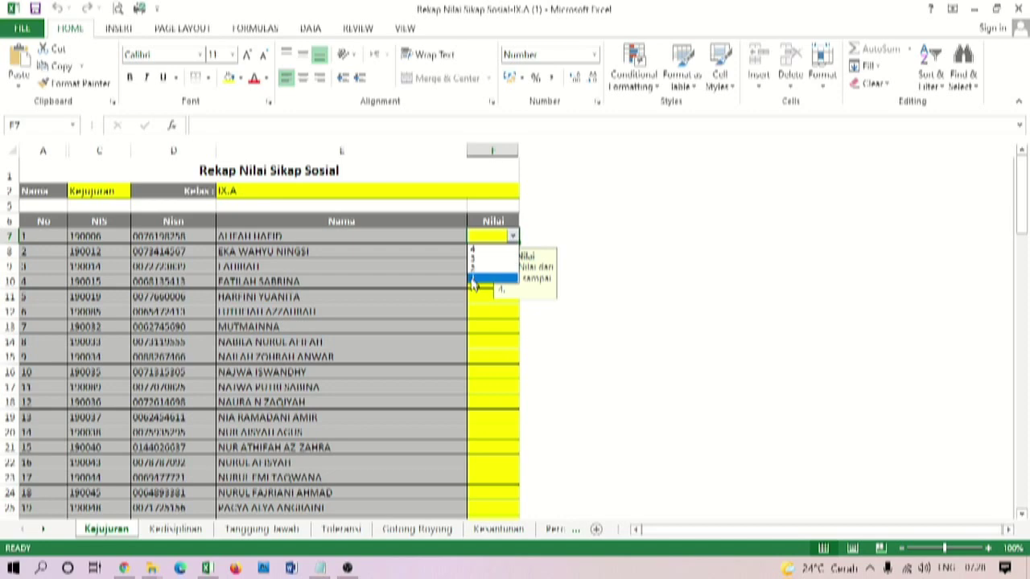
{"action": "left_click", "coordinate": [500, 262]}
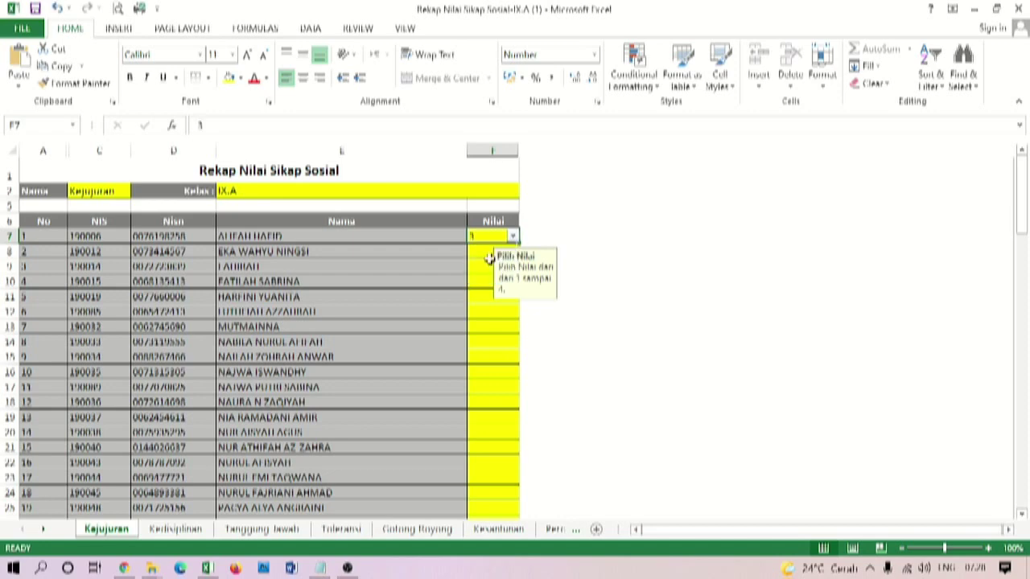
{"action": "left_click", "coordinate": [493, 253]}
{"action": "left_click", "coordinate": [512, 252]}
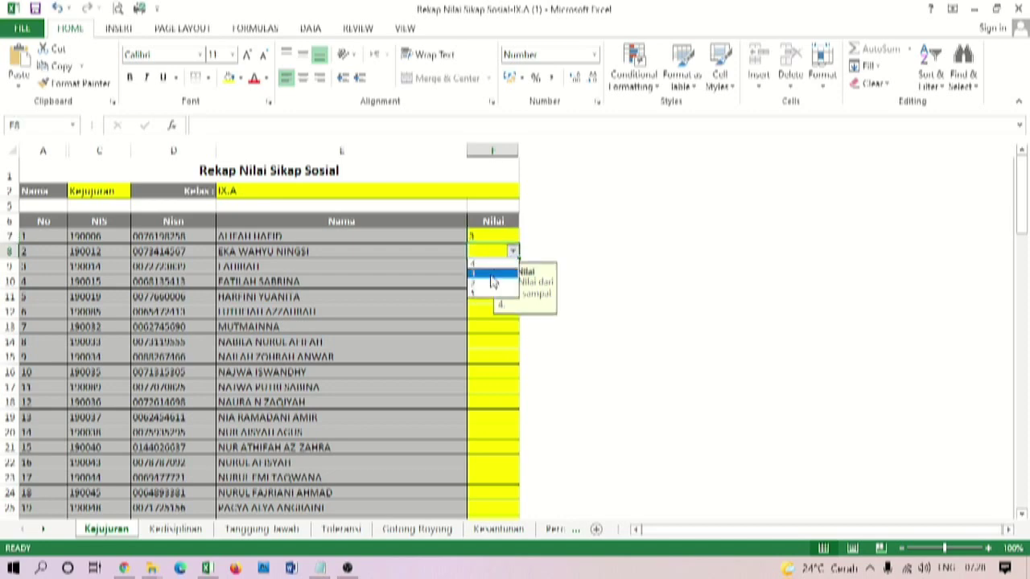
{"action": "left_click", "coordinate": [492, 274]}
{"action": "left_click_drag", "start_coordinate": [490, 236], "coordinate": [488, 245]}
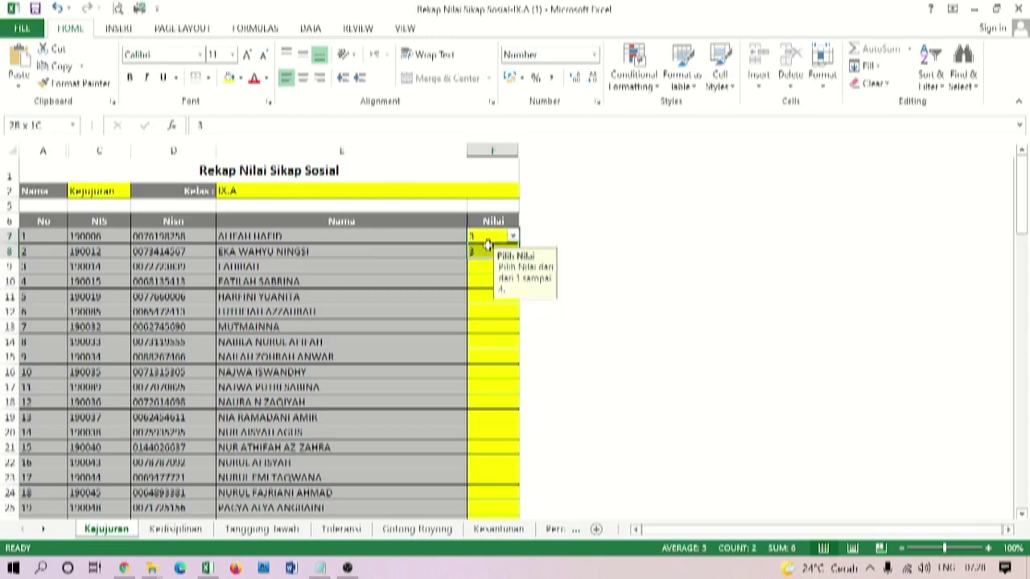
{"action": "left_click_drag", "start_coordinate": [519, 258], "coordinate": [499, 480]}
{"action": "left_click", "coordinate": [35, 7]}
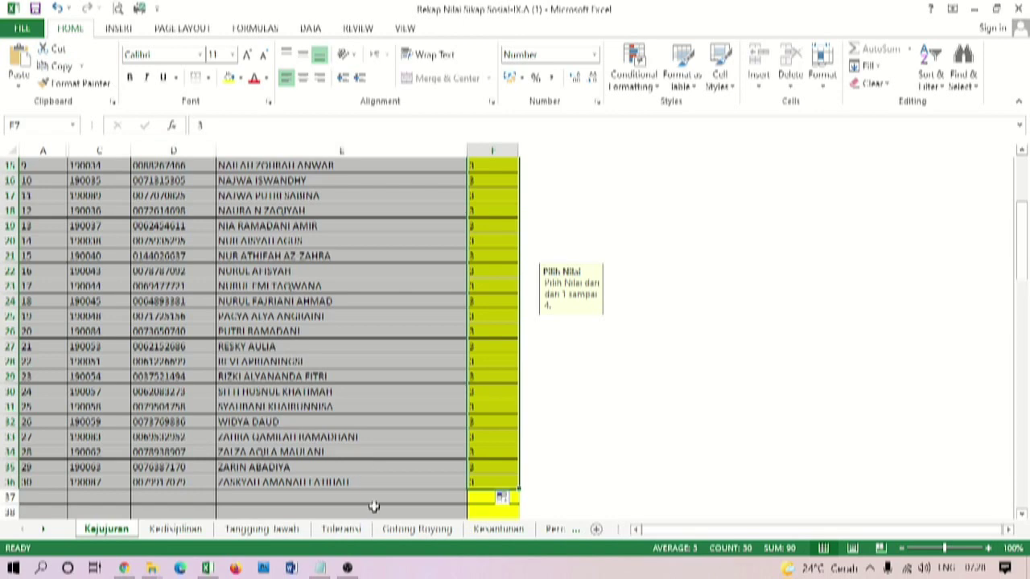
Copy the Kejujuran scores into the Nilai column of the Toleransi sheet as values, and save and close the workbook.
{"action": "left_click", "coordinate": [56, 66]}
{"action": "scroll", "coordinate": [314, 429], "scroll_direction": "up", "scroll_amount": 5}
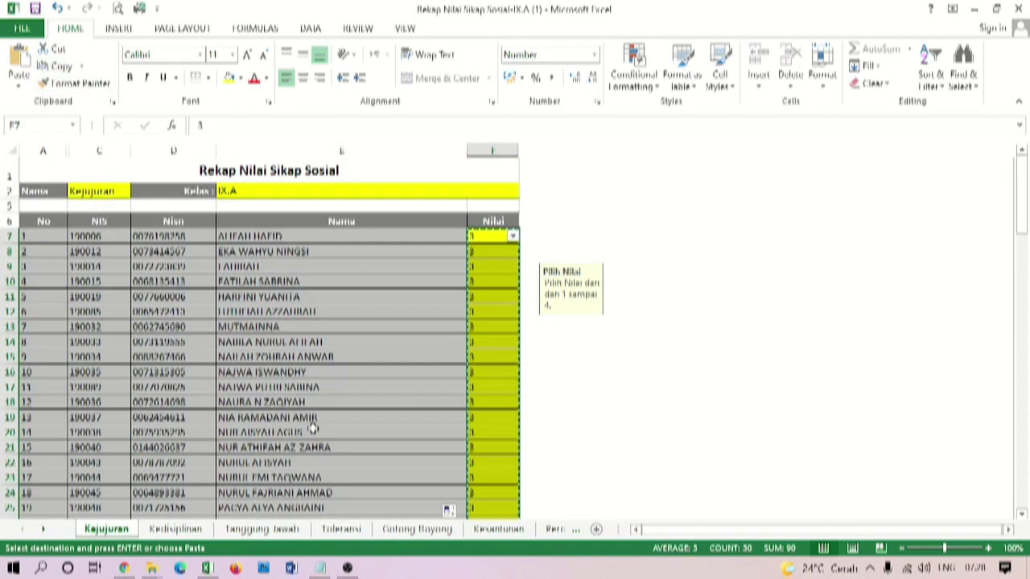
{"action": "left_click", "coordinate": [341, 529]}
{"action": "left_click", "coordinate": [491, 236]}
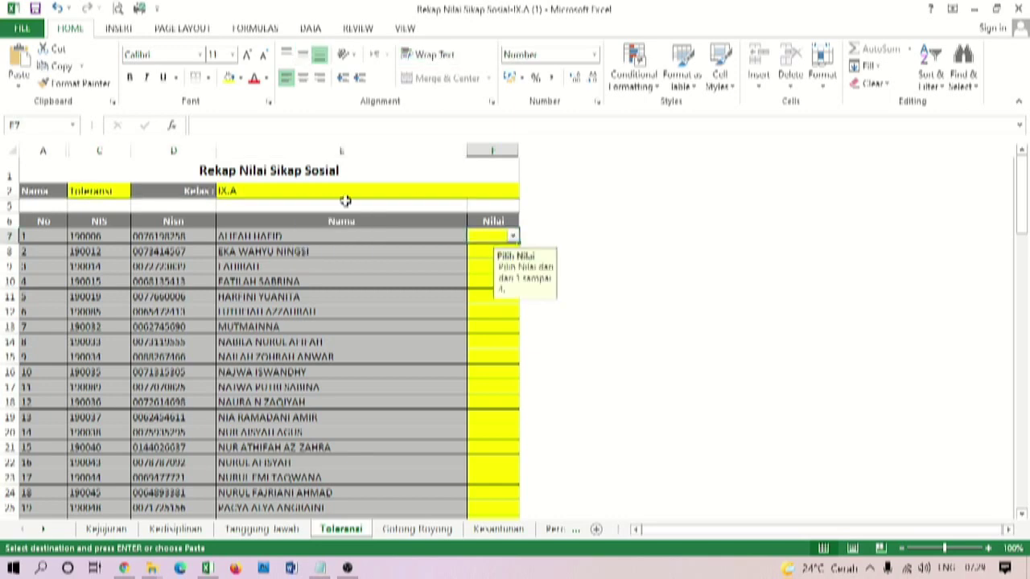
{"action": "left_click", "coordinate": [19, 81]}
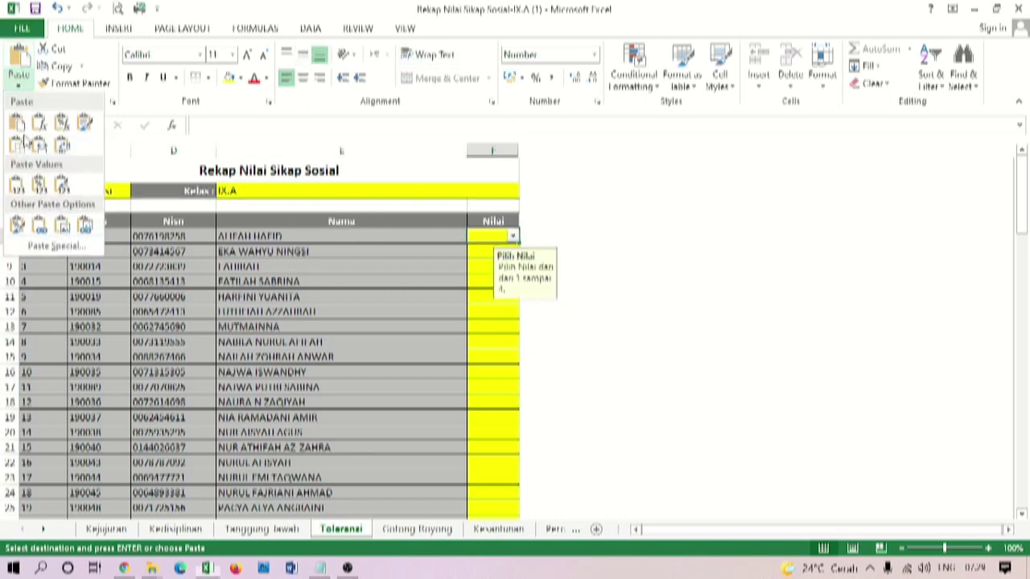
{"action": "left_click", "coordinate": [17, 183]}
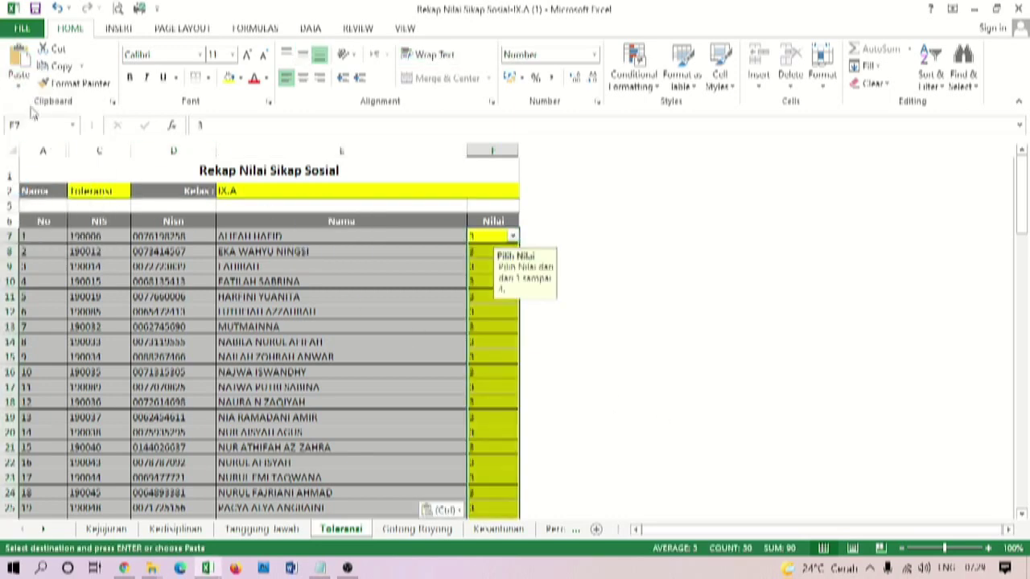
{"action": "left_click", "coordinate": [34, 9]}
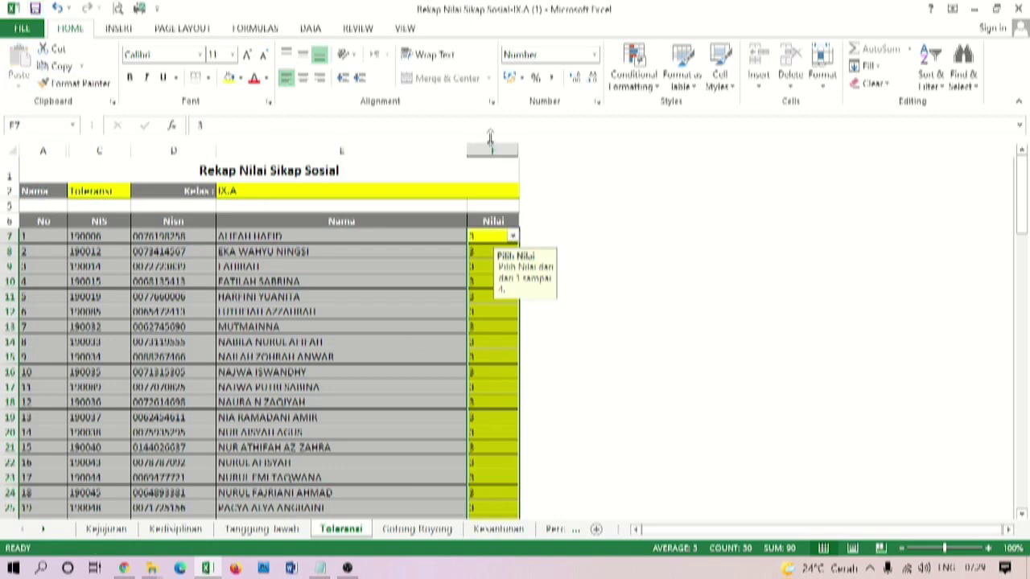
{"action": "left_click", "coordinate": [1016, 9]}
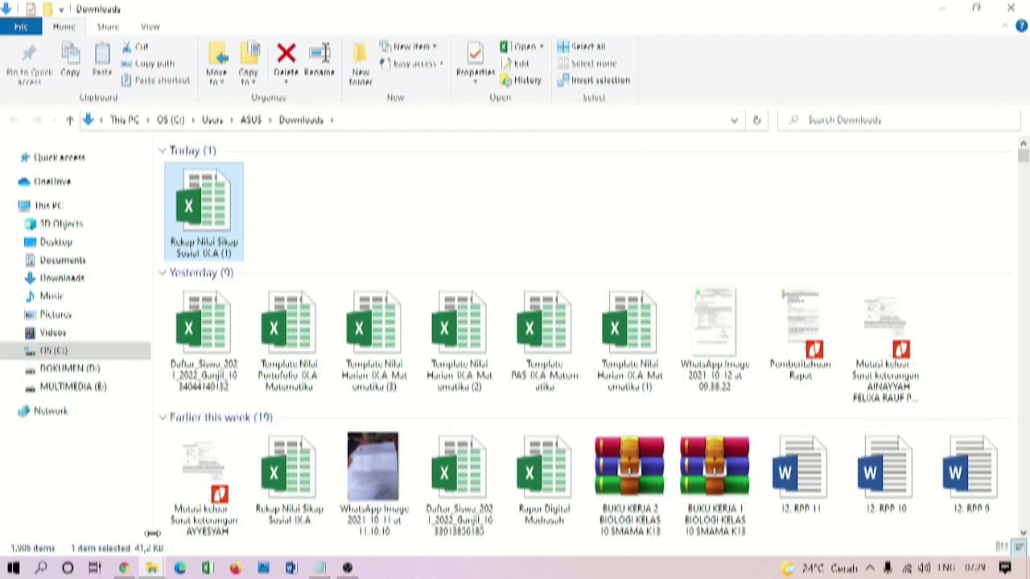
Switch to Chrome, upload Rekap Nilai Sikap Sosial-IX.A (1).xlsx from the Downloads folder in the Sikap Sosial upload dialog, and close the dialog.
{"action": "left_click", "coordinate": [124, 568]}
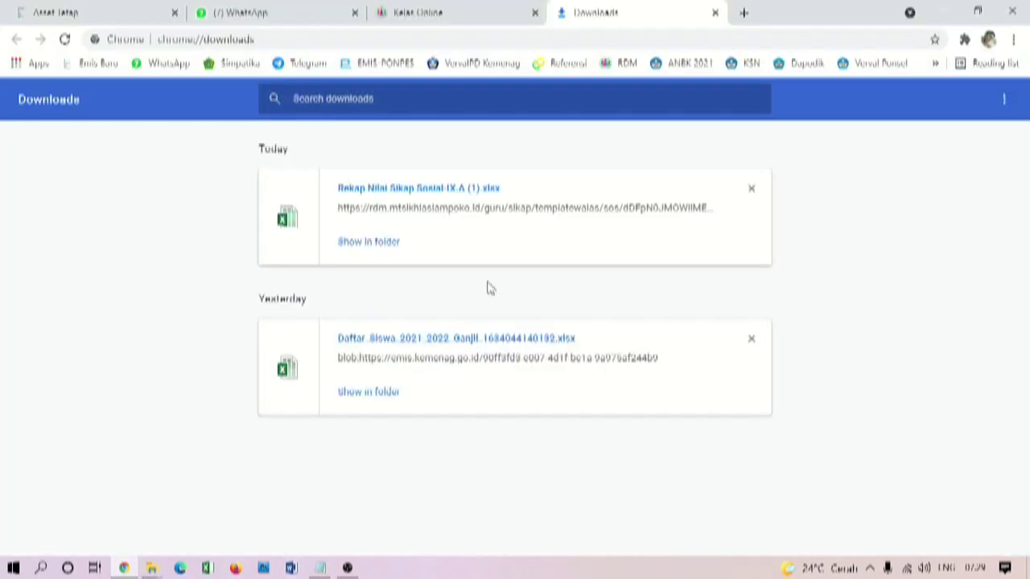
{"action": "left_click", "coordinate": [429, 18]}
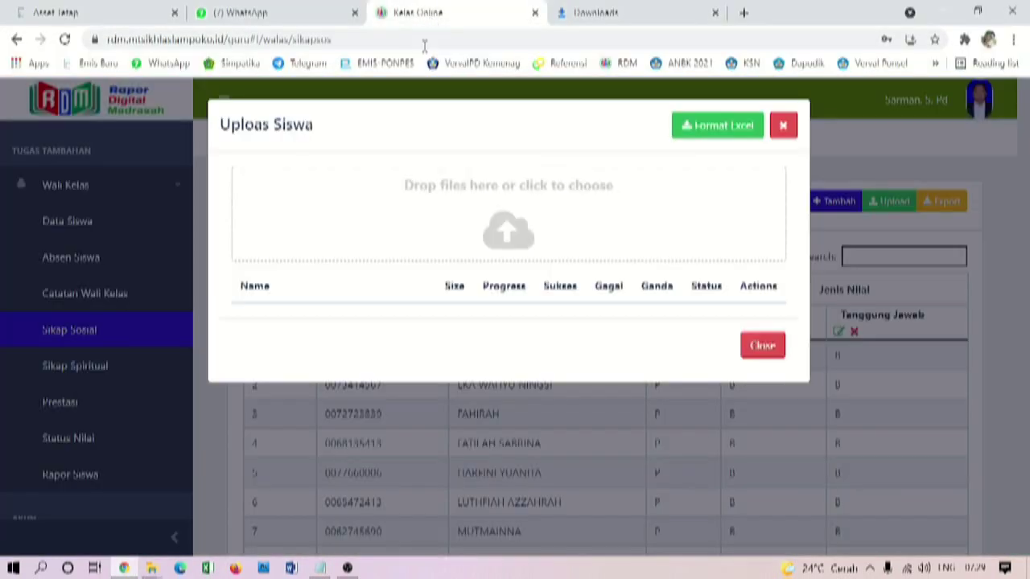
{"action": "left_click", "coordinate": [510, 237]}
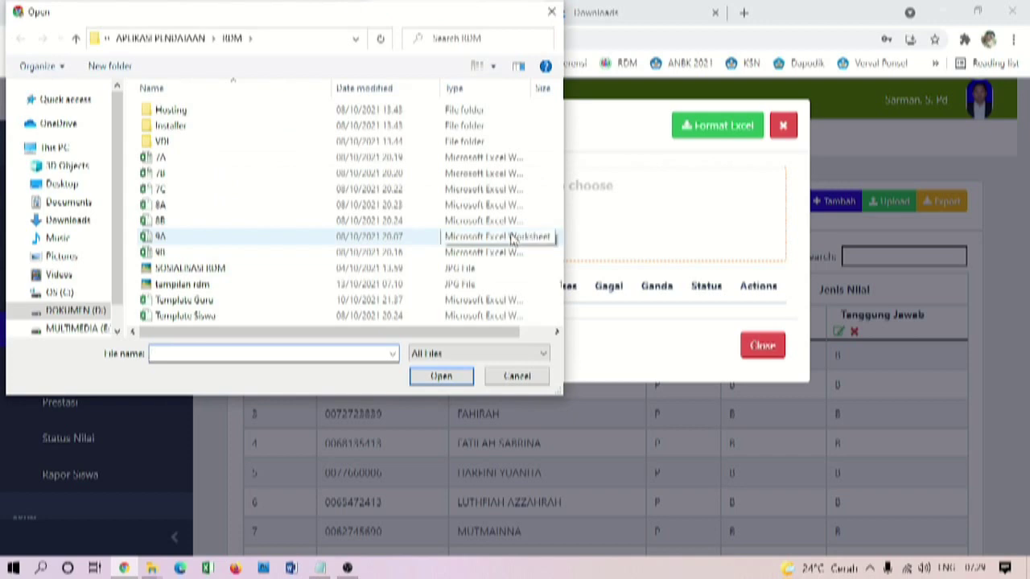
{"action": "left_click", "coordinate": [83, 222]}
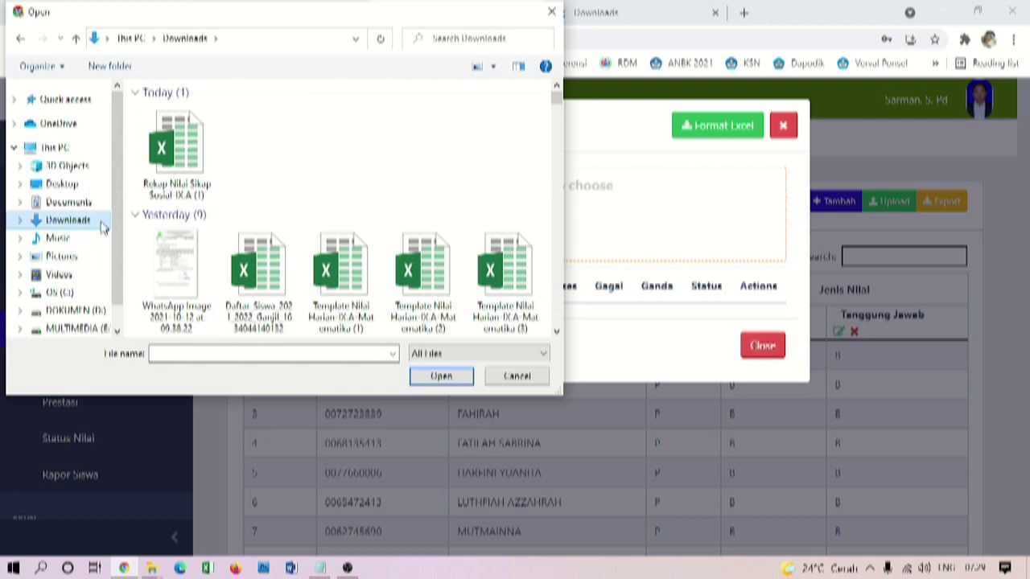
{"action": "left_click", "coordinate": [190, 163]}
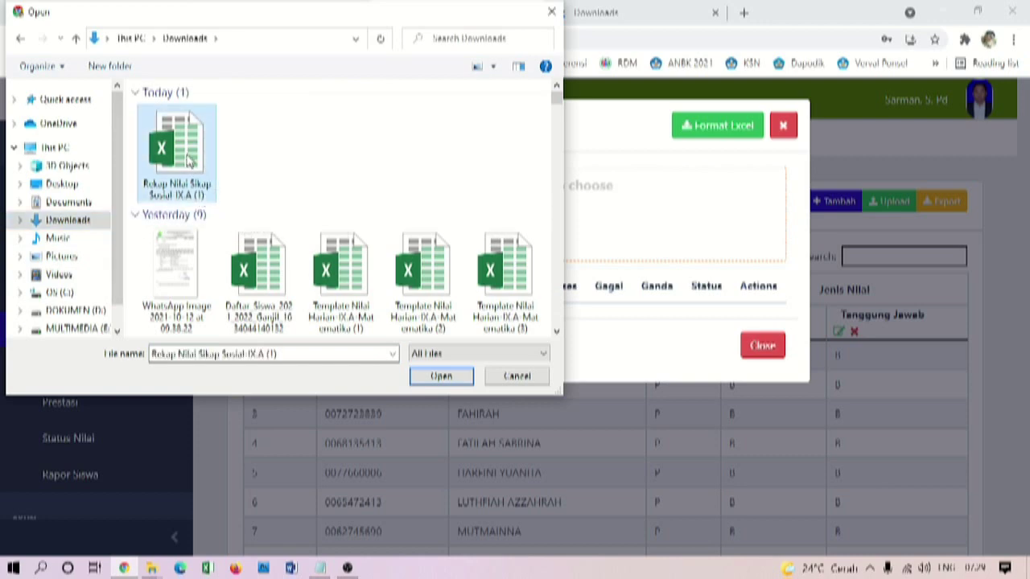
{"action": "left_click", "coordinate": [441, 377]}
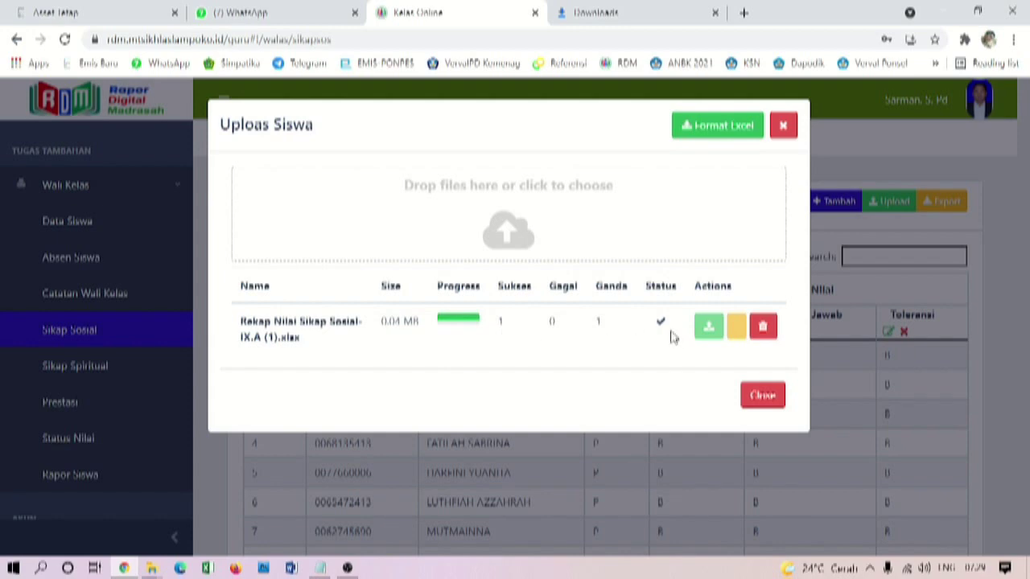
{"action": "left_click", "coordinate": [761, 396]}
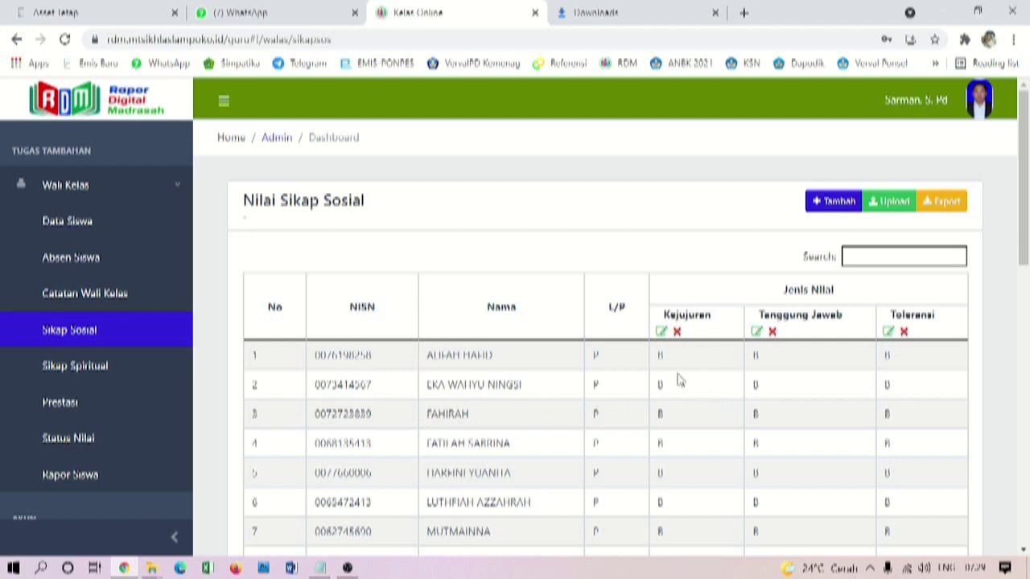
Open Sikap Spiritual, view the Jenis Nilai options in its Tambah Nilai form, and close the form without adding scores.
{"action": "left_click", "coordinate": [103, 369]}
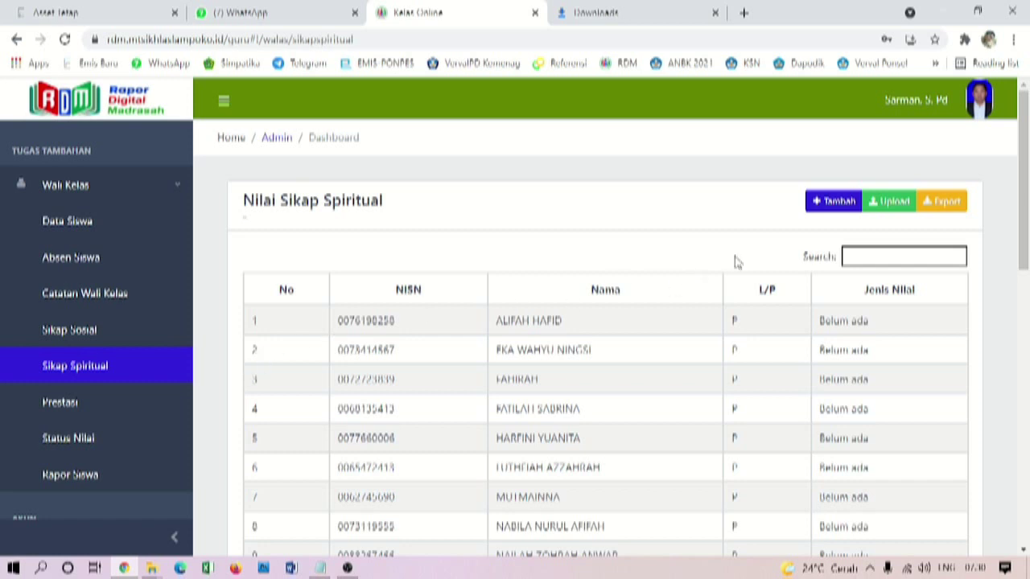
{"action": "left_click", "coordinate": [844, 207]}
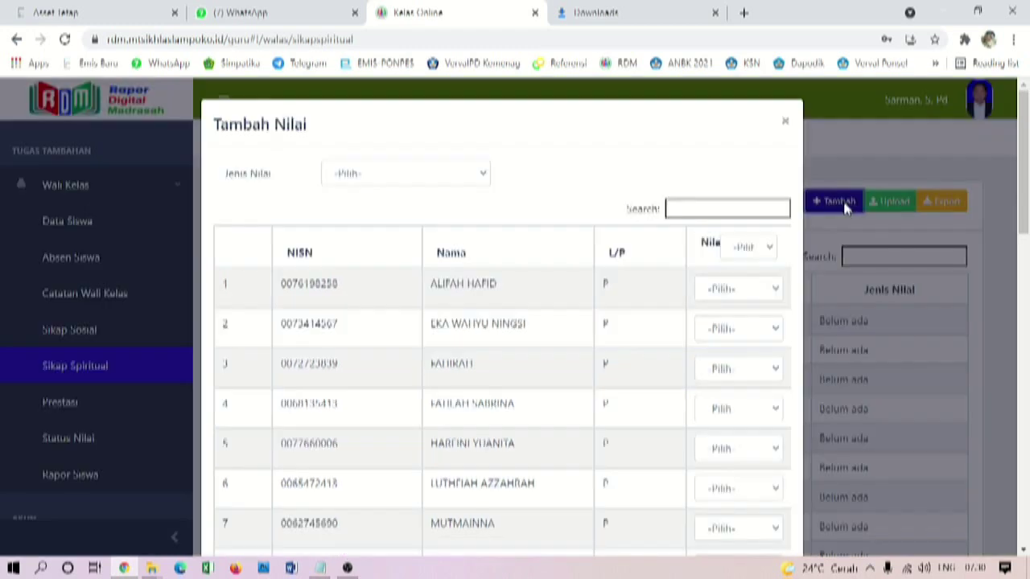
{"action": "left_click", "coordinate": [482, 177]}
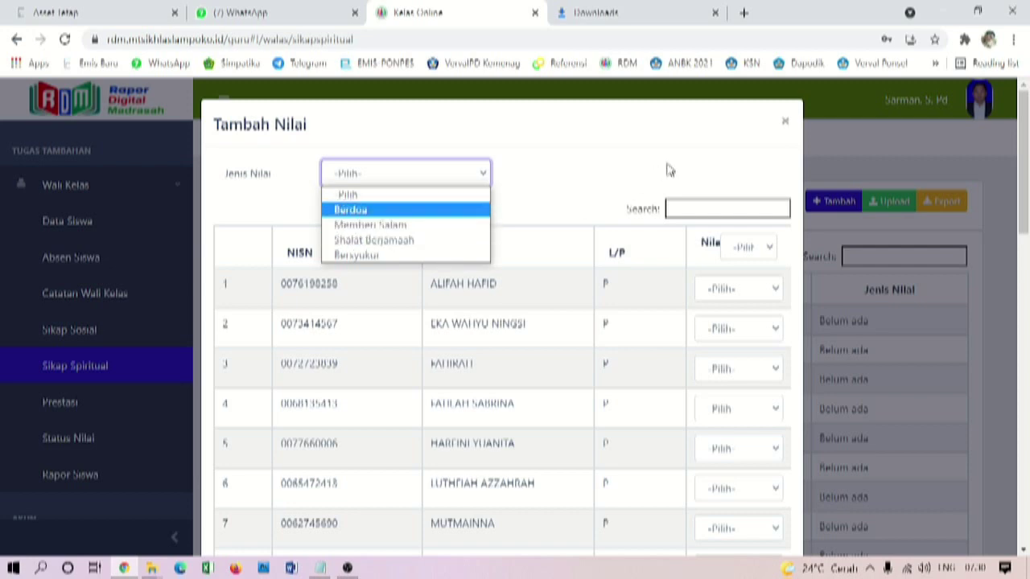
{"action": "left_click", "coordinate": [783, 123]}
{"action": "left_click", "coordinate": [783, 123]}
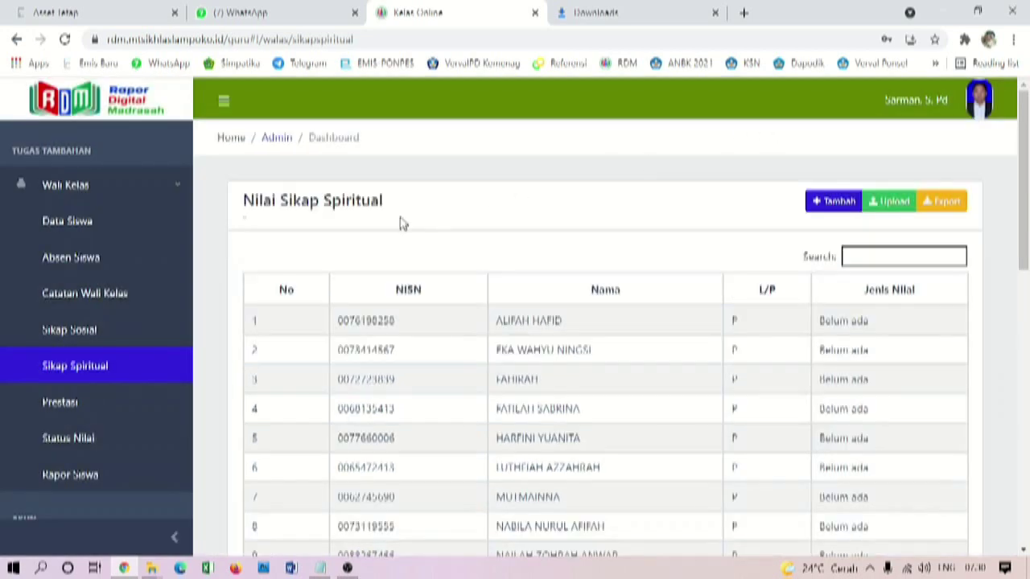
Return to Sikap Sosial, view the remaining Jenis Nilai options in its Tambah Nilai form, and close the form.
{"action": "left_click", "coordinate": [81, 331]}
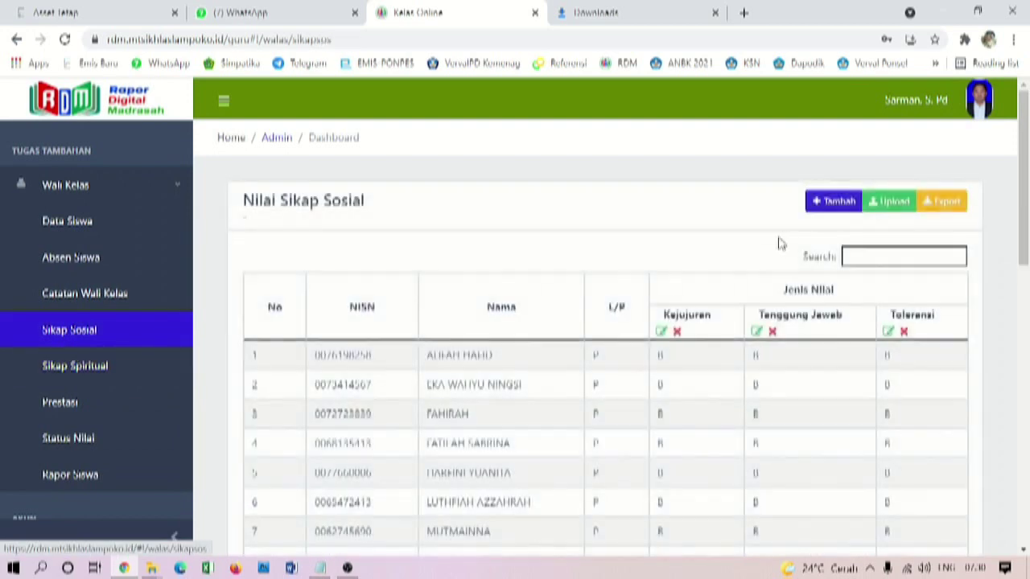
{"action": "left_click", "coordinate": [821, 200]}
{"action": "left_click", "coordinate": [485, 178]}
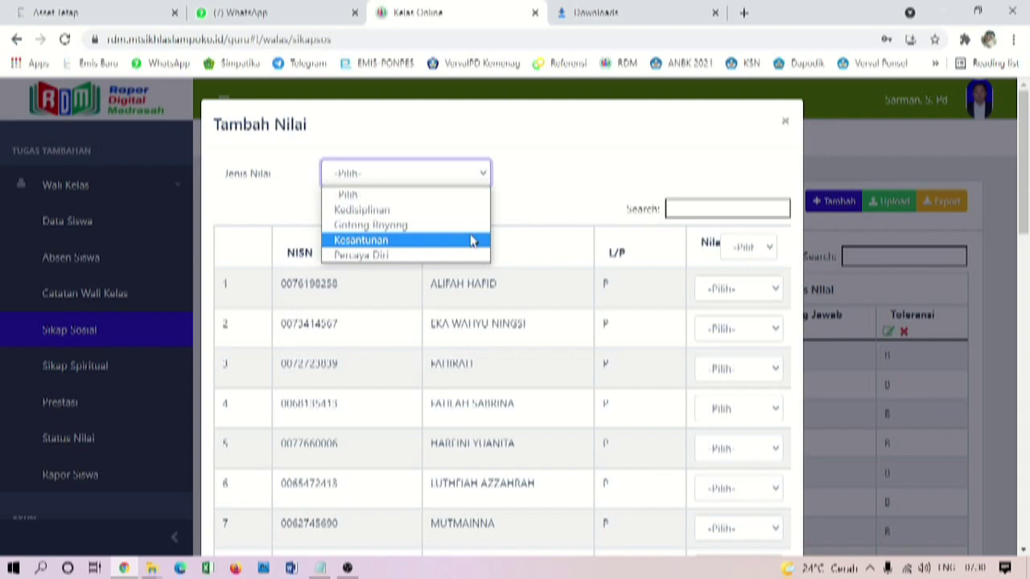
{"action": "left_click", "coordinate": [544, 196]}
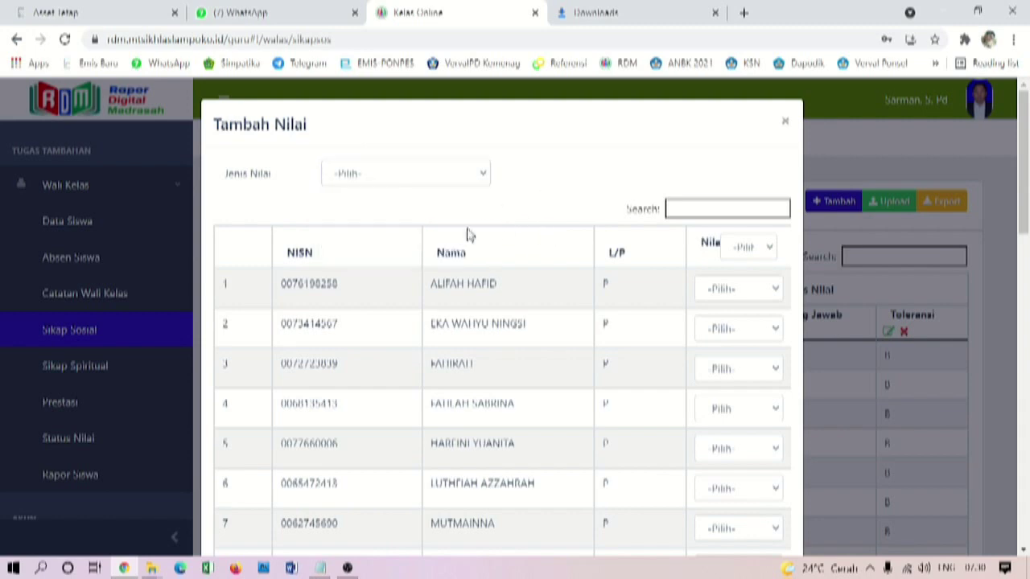
{"action": "left_click", "coordinate": [787, 124]}
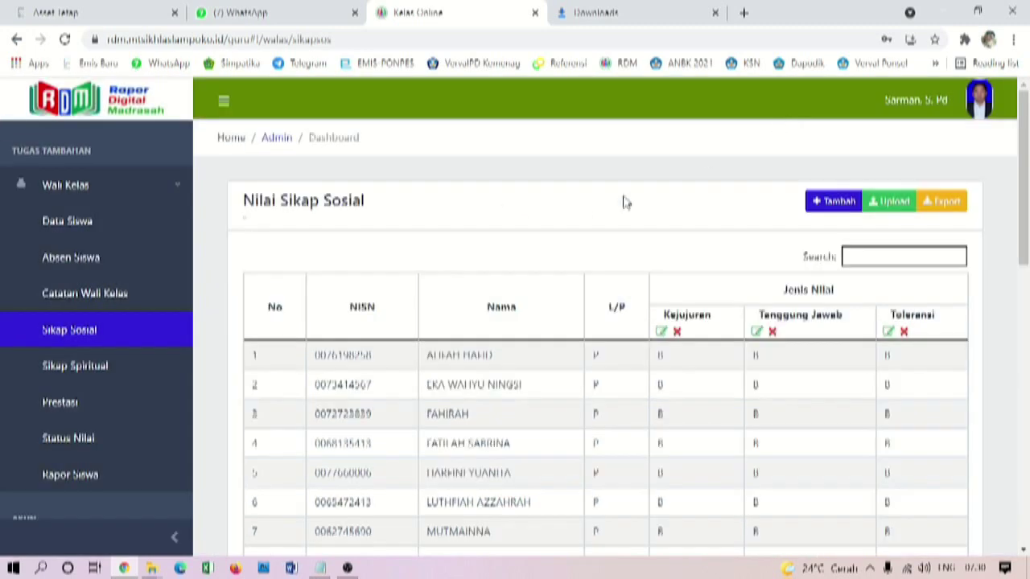
Reopen the Rekap Nilai Sikap Sosial-IX.A (1) workbook from Downloads, view its Kesantunan and Percaya Diri sheets, and close it.
{"action": "mouse_move", "coordinate": [151, 566]}
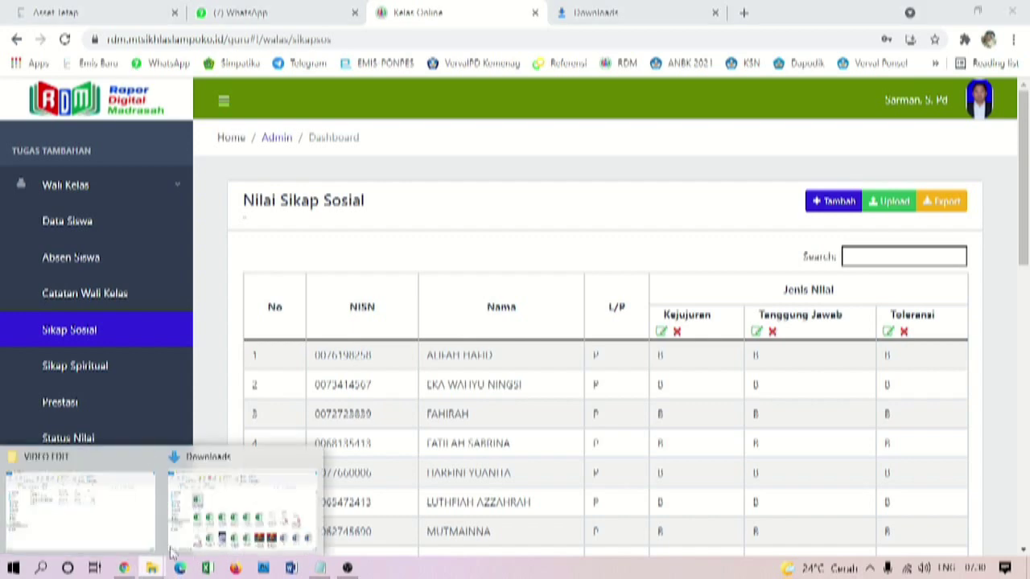
{"action": "left_click", "coordinate": [229, 503]}
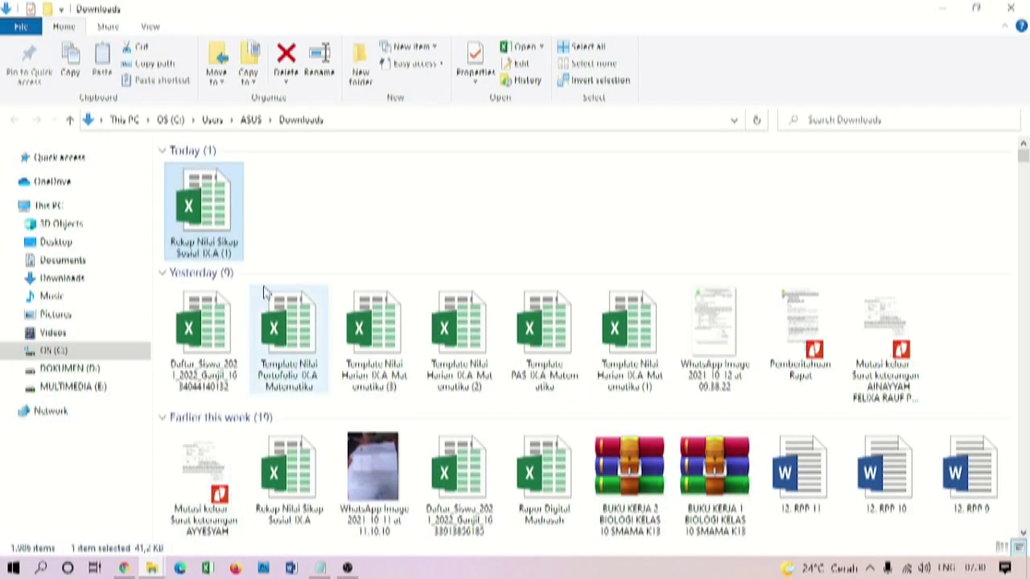
{"action": "double_click", "coordinate": [225, 225]}
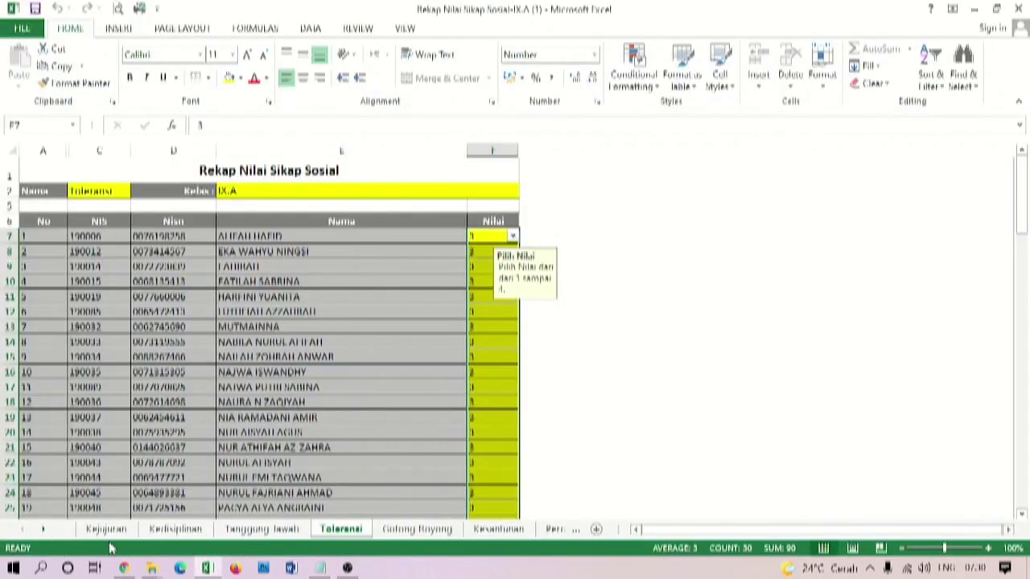
{"action": "left_click", "coordinate": [480, 534]}
{"action": "left_click", "coordinate": [548, 534]}
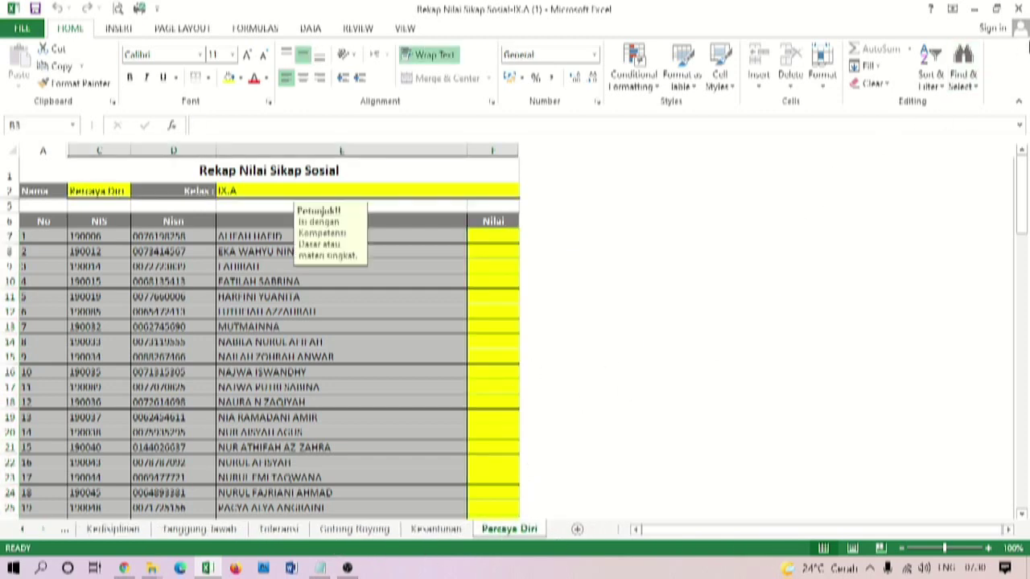
{"action": "left_click", "coordinate": [1021, 9]}
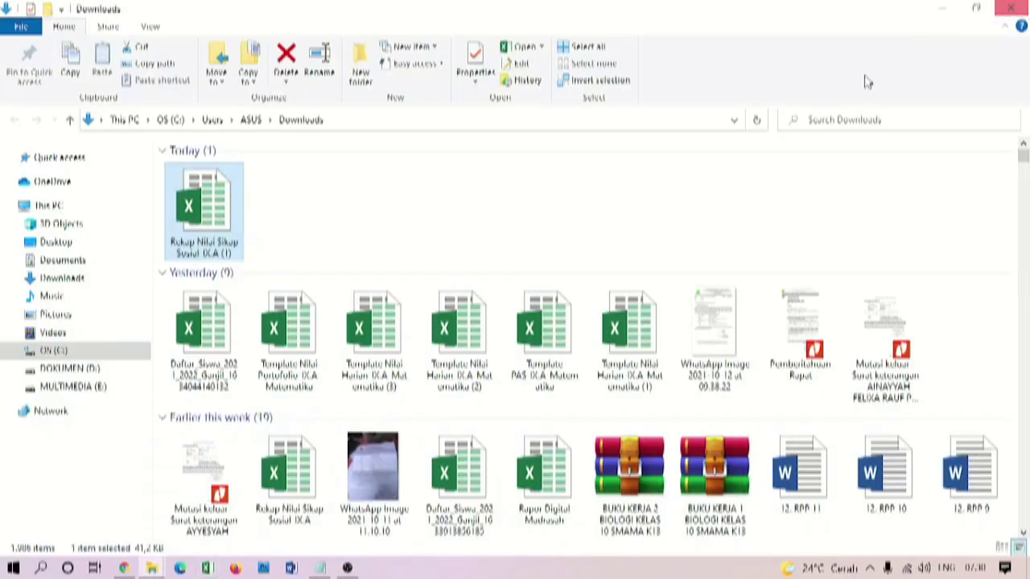
Switch back to Chrome and download the Excel upload template for Sikap Spiritual.
{"action": "left_click", "coordinate": [127, 570]}
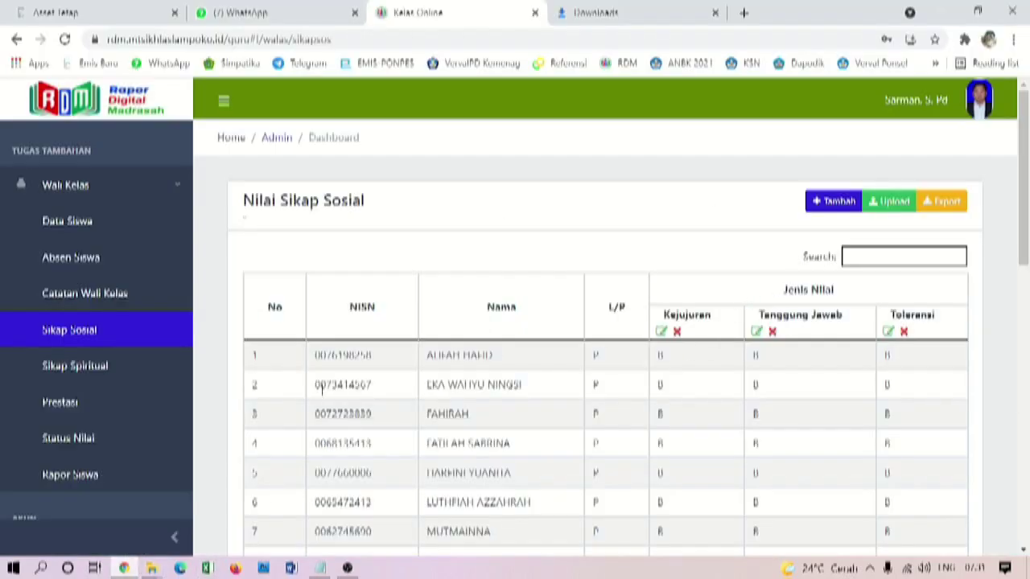
{"action": "left_click", "coordinate": [95, 367]}
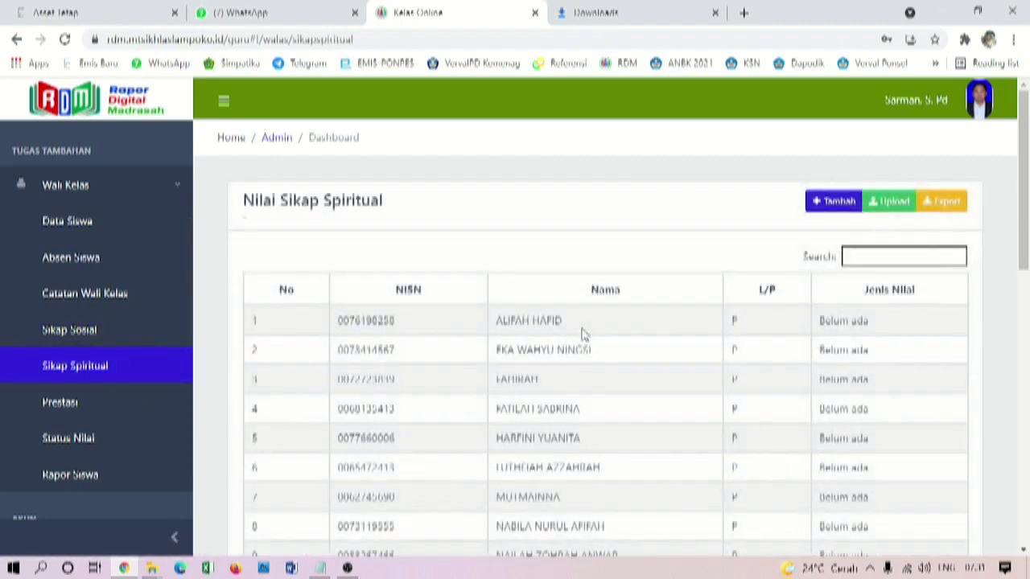
{"action": "left_click", "coordinate": [888, 205]}
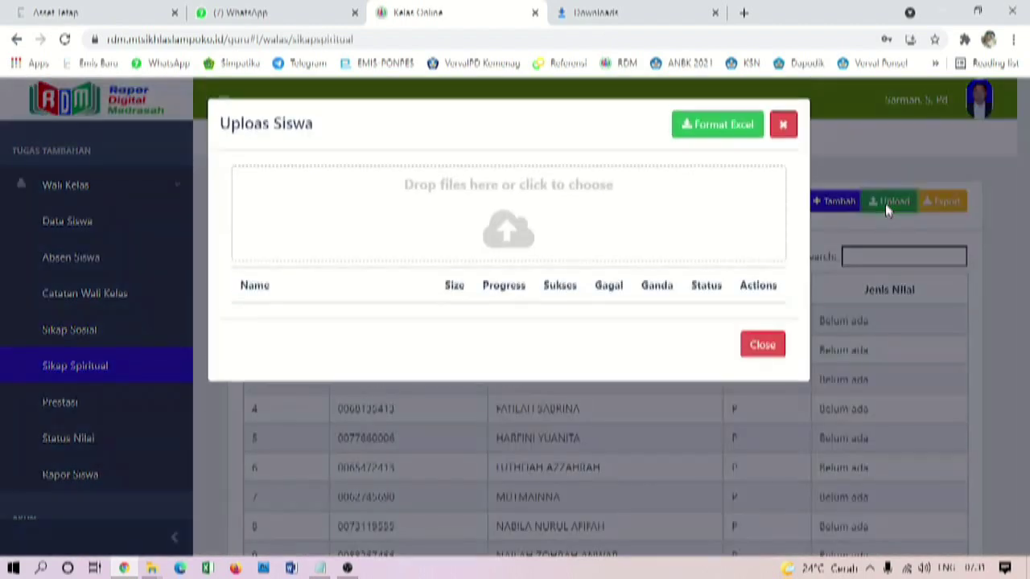
{"action": "left_click", "coordinate": [728, 129]}
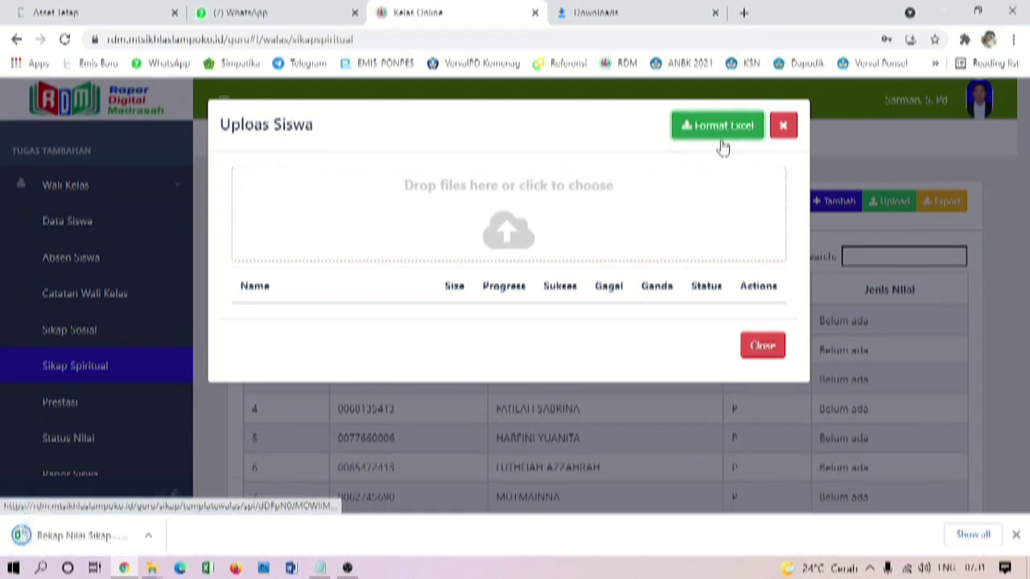
Locate the downloaded Rekap Nilai Sikap Spiritual-IX.A workbook in its folder, open it in Excel, enable editing, and close it.
{"action": "left_click", "coordinate": [973, 534]}
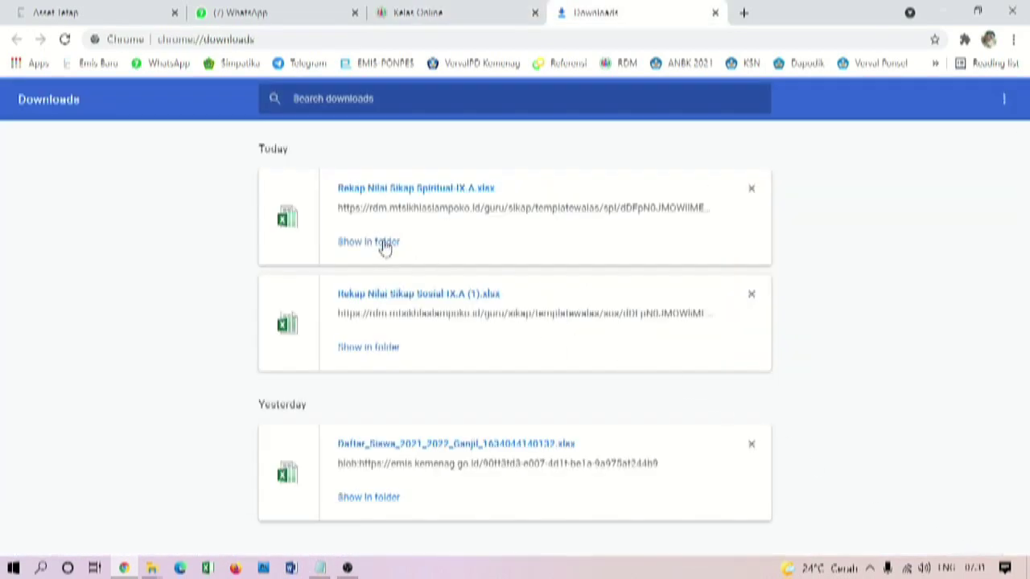
{"action": "left_click", "coordinate": [382, 243]}
{"action": "double_click", "coordinate": [382, 208]}
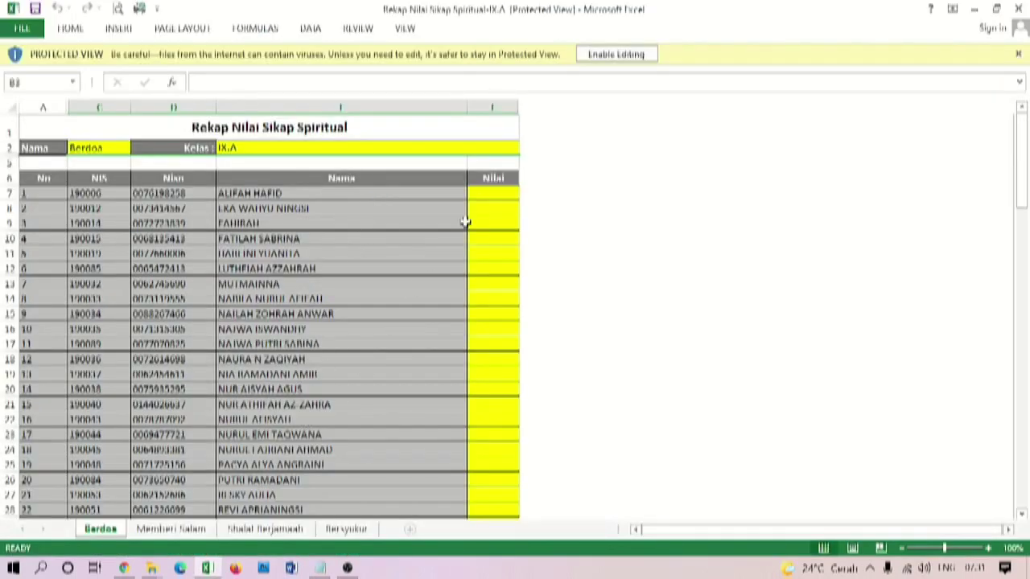
{"action": "left_click", "coordinate": [618, 54]}
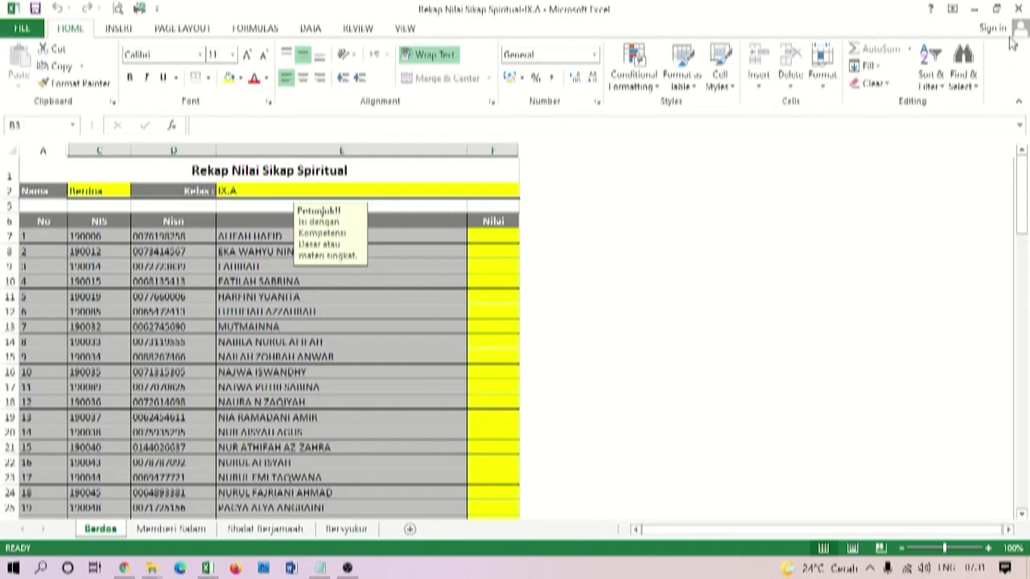
{"action": "left_click", "coordinate": [1018, 9]}
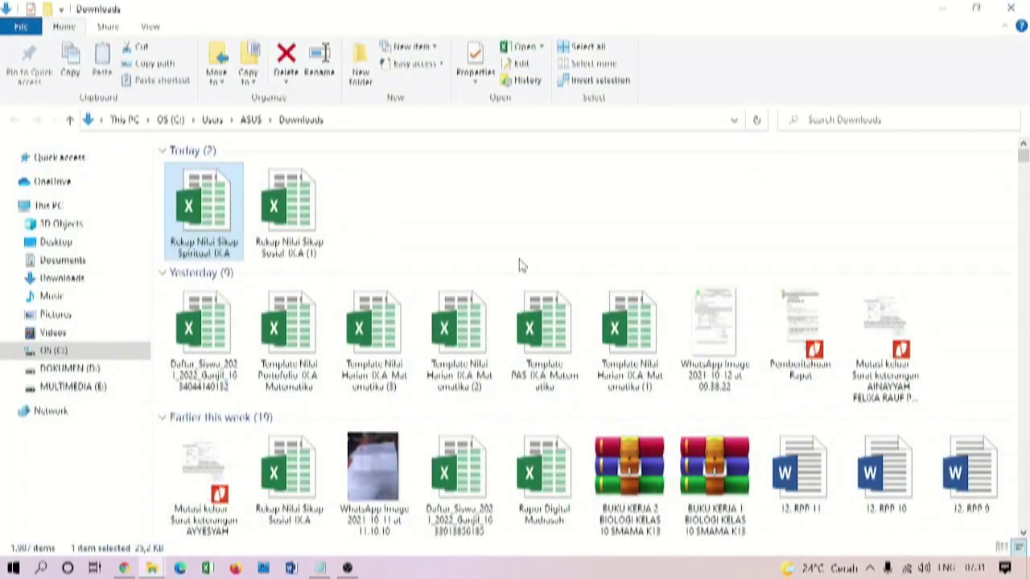
Switch back to the Sikap Spiritual page in Chrome and close its upload dialog.
{"action": "left_click", "coordinate": [124, 568]}
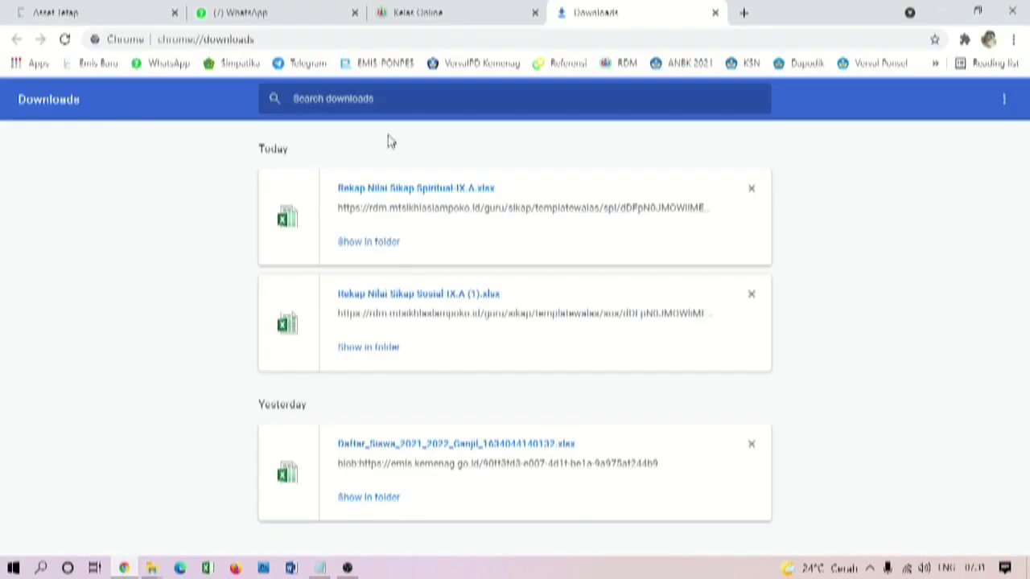
{"action": "left_click", "coordinate": [458, 20]}
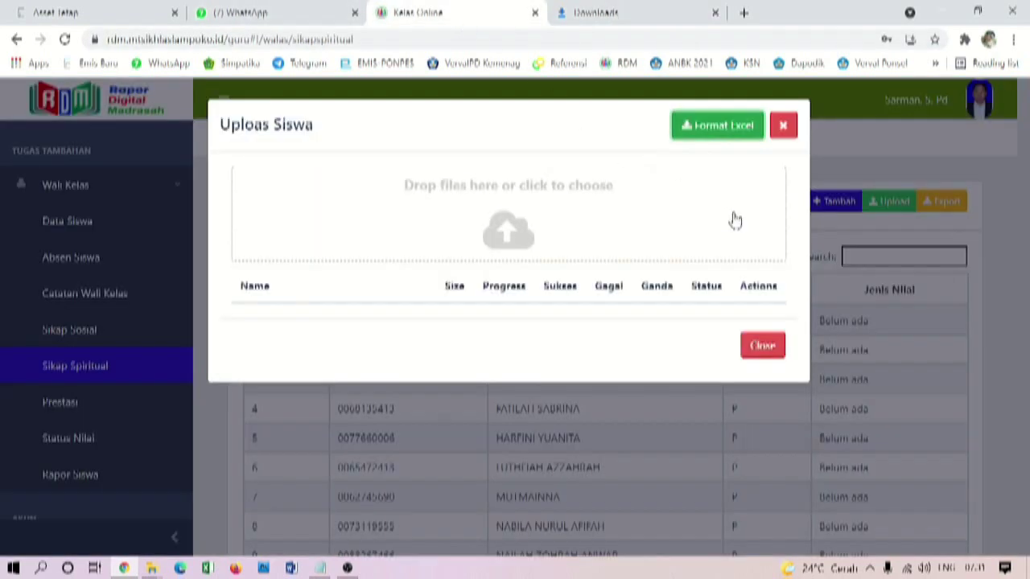
{"action": "left_click", "coordinate": [783, 126]}
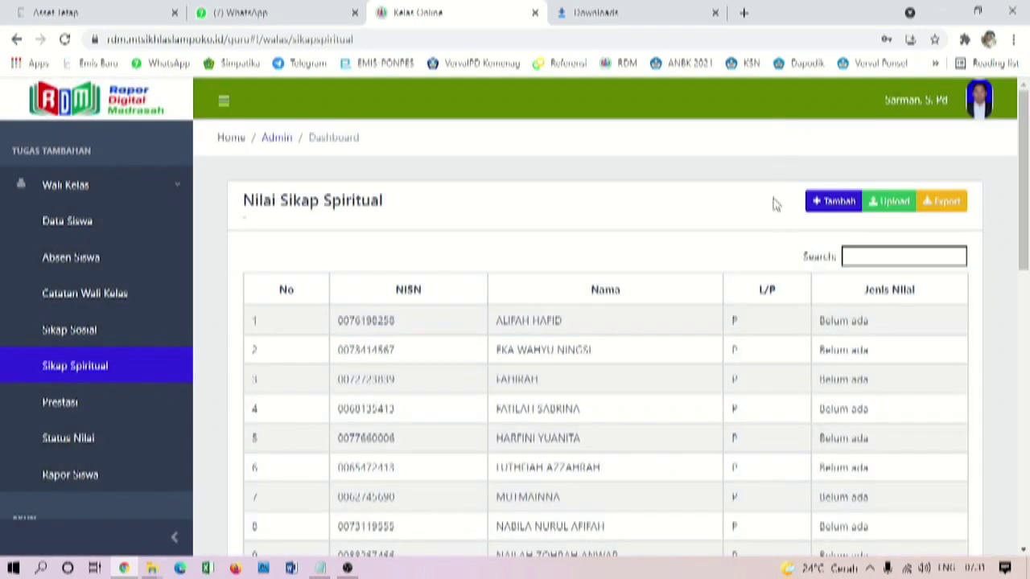
Add a Berdoa score of A-Baik Sekali for all students in Sikap Spiritual and save it.
{"action": "left_click", "coordinate": [831, 202]}
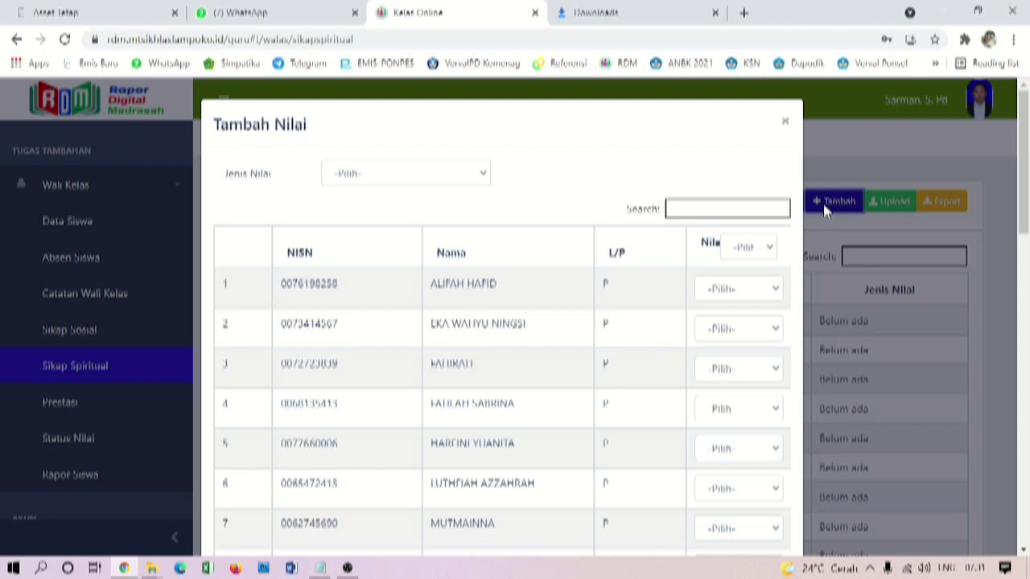
{"action": "left_click", "coordinate": [474, 173]}
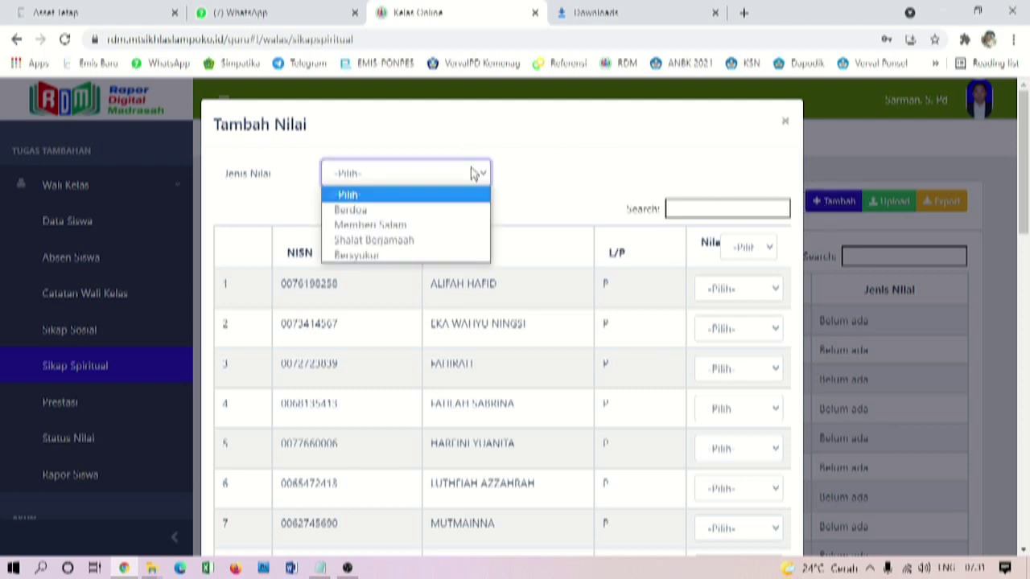
{"action": "left_click", "coordinate": [462, 211]}
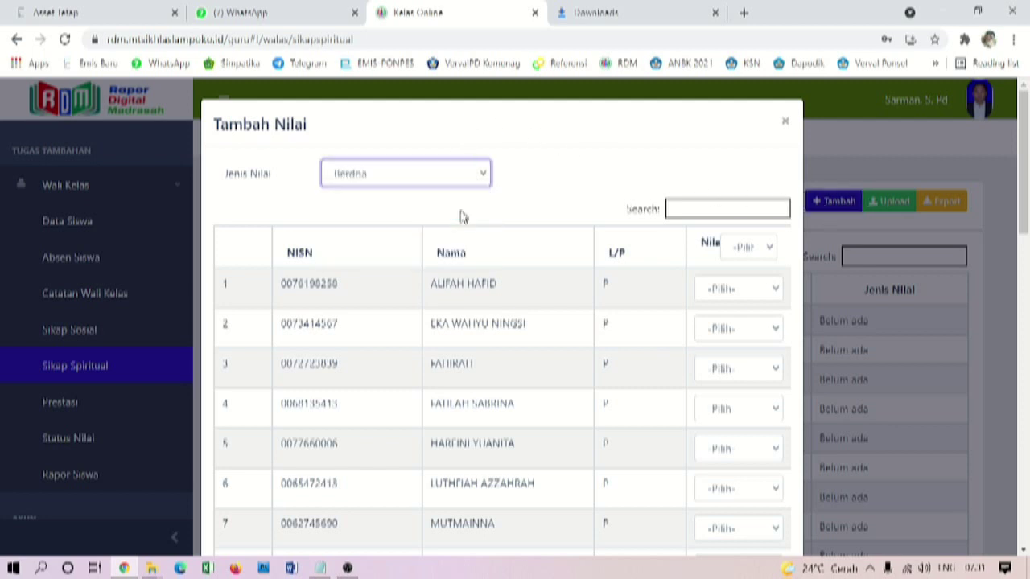
{"action": "left_click", "coordinate": [756, 247]}
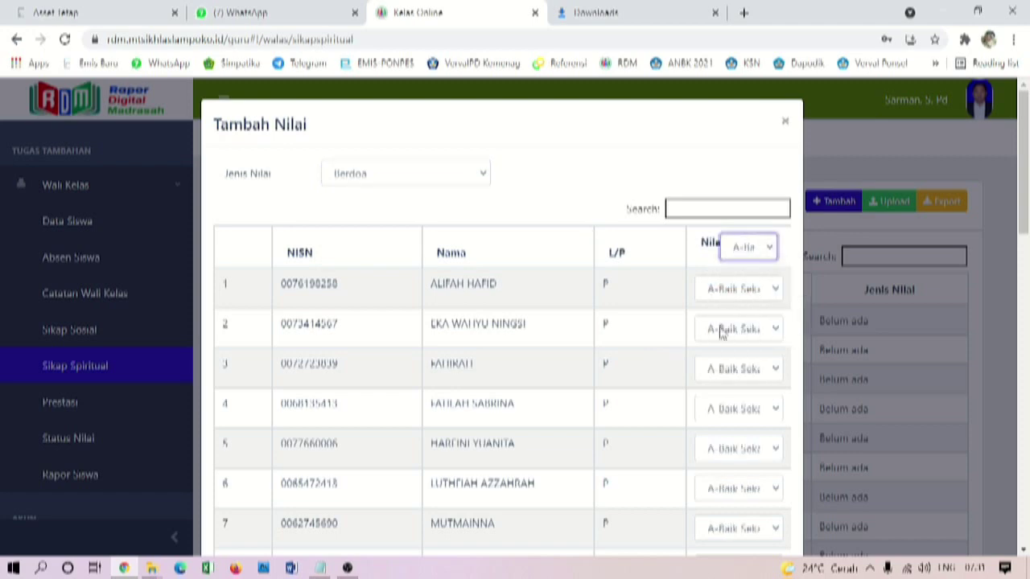
{"action": "scroll", "coordinate": [717, 322], "scroll_direction": "down", "scroll_amount": 10}
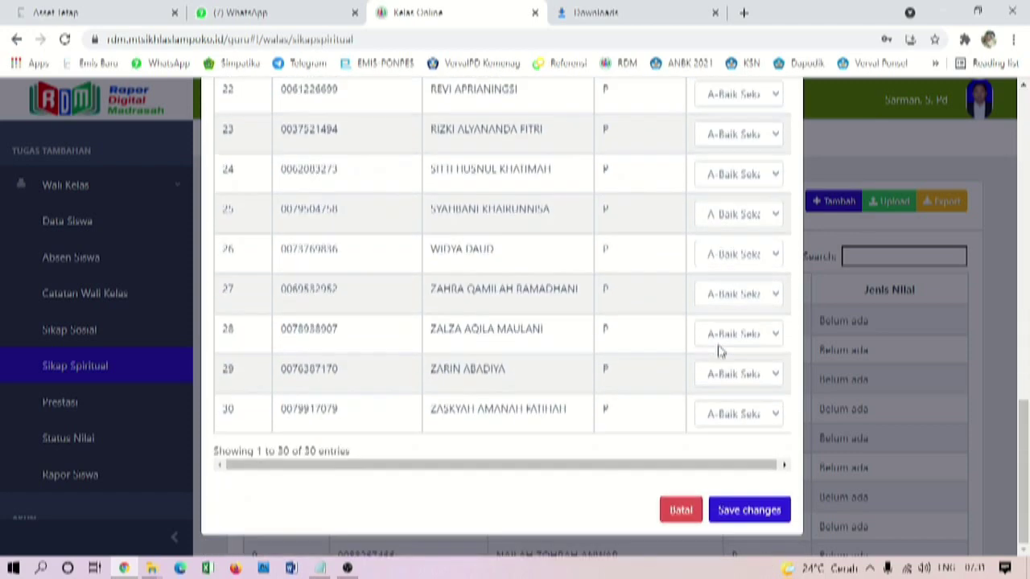
{"action": "left_click", "coordinate": [751, 508]}
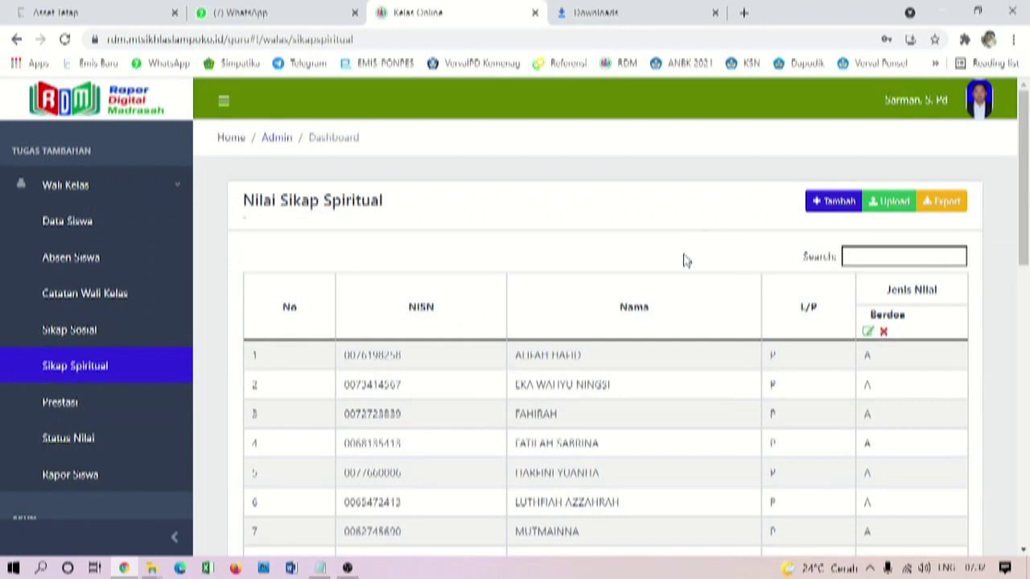
Add a Memberi Salam score of A-Baik Sekali for all students in Sikap Spiritual and save it.
{"action": "scroll", "coordinate": [683, 260], "scroll_direction": "down", "scroll_amount": 2}
{"action": "scroll", "coordinate": [683, 260], "scroll_direction": "up", "scroll_amount": 2}
{"action": "left_click", "coordinate": [820, 201]}
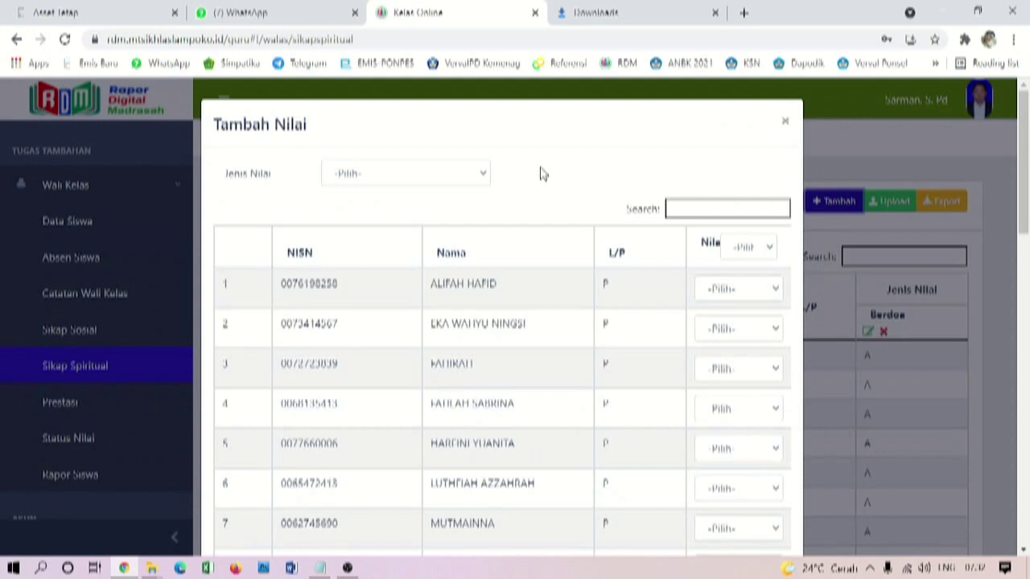
{"action": "left_click", "coordinate": [426, 174]}
{"action": "left_click", "coordinate": [403, 210]}
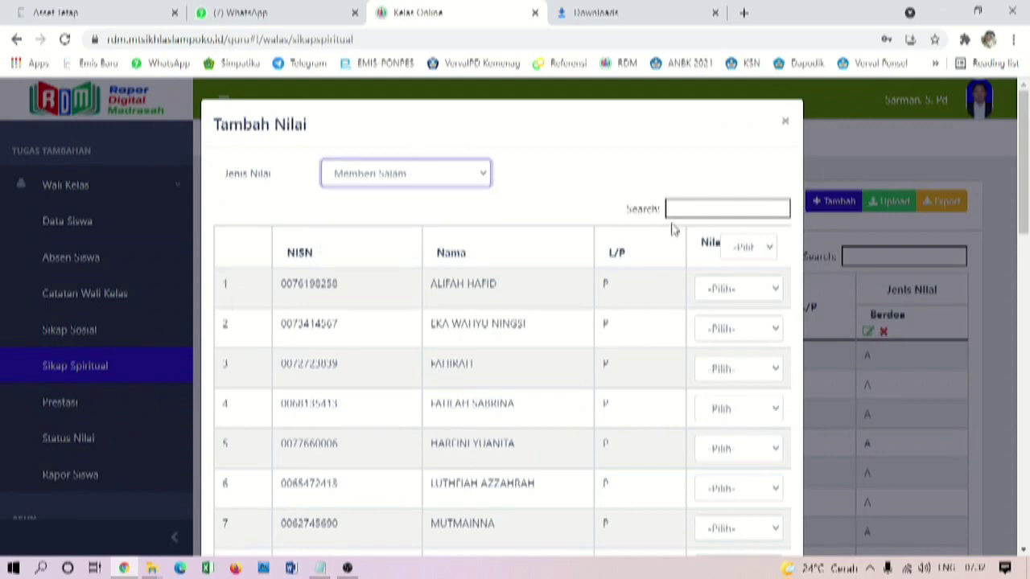
{"action": "left_click", "coordinate": [733, 251]}
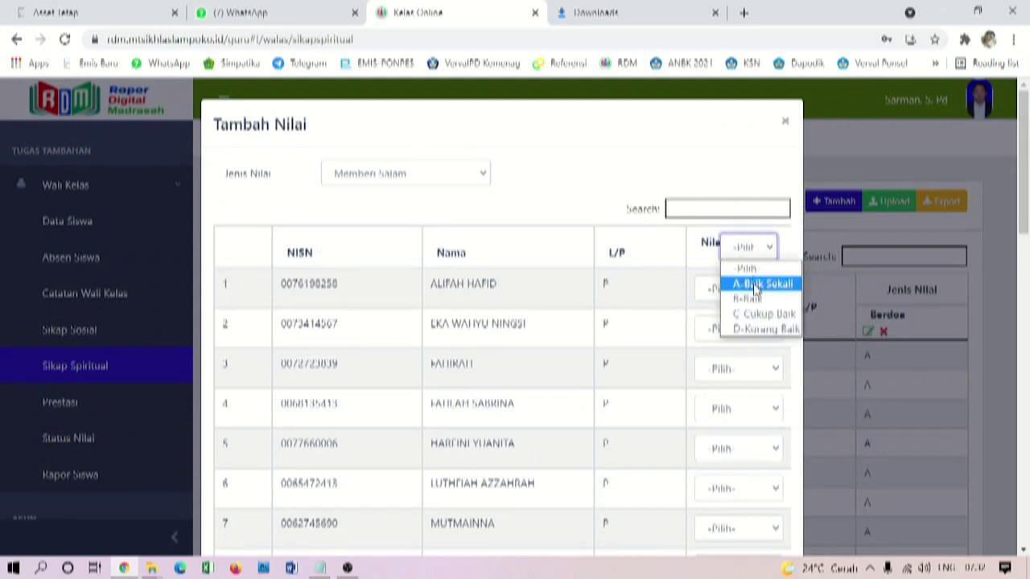
{"action": "left_click", "coordinate": [756, 285]}
{"action": "scroll", "coordinate": [725, 321], "scroll_direction": "down", "scroll_amount": 13}
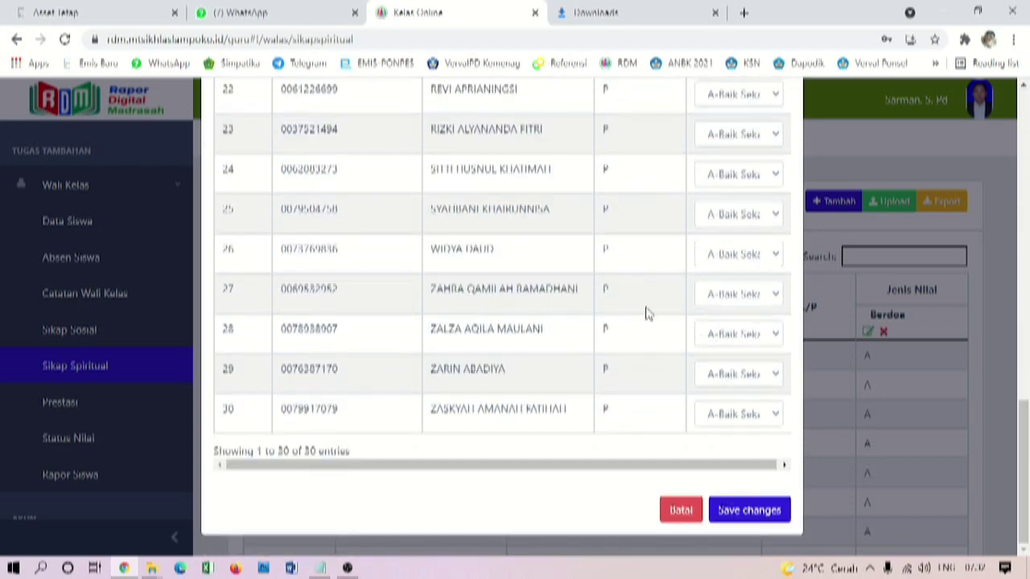
{"action": "left_click", "coordinate": [756, 510]}
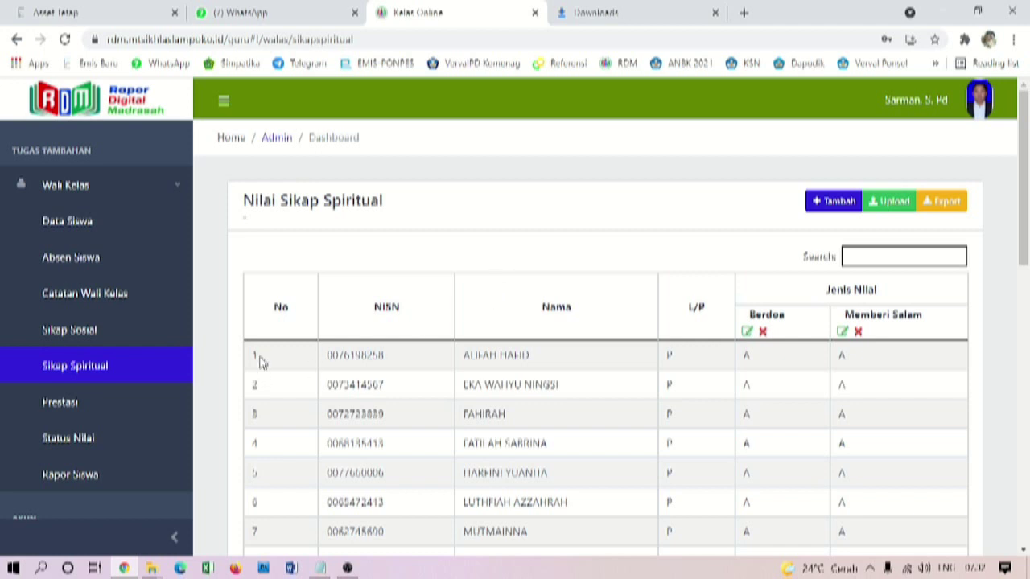
Start a new achievement entry in Prestasi for the first listed student.
{"action": "left_click", "coordinate": [68, 406]}
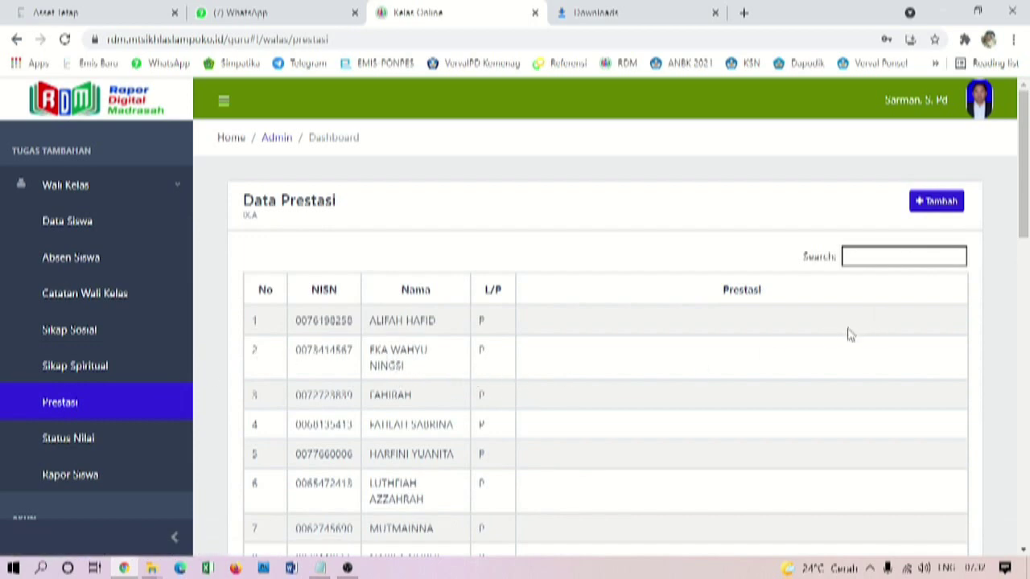
{"action": "left_click", "coordinate": [934, 202]}
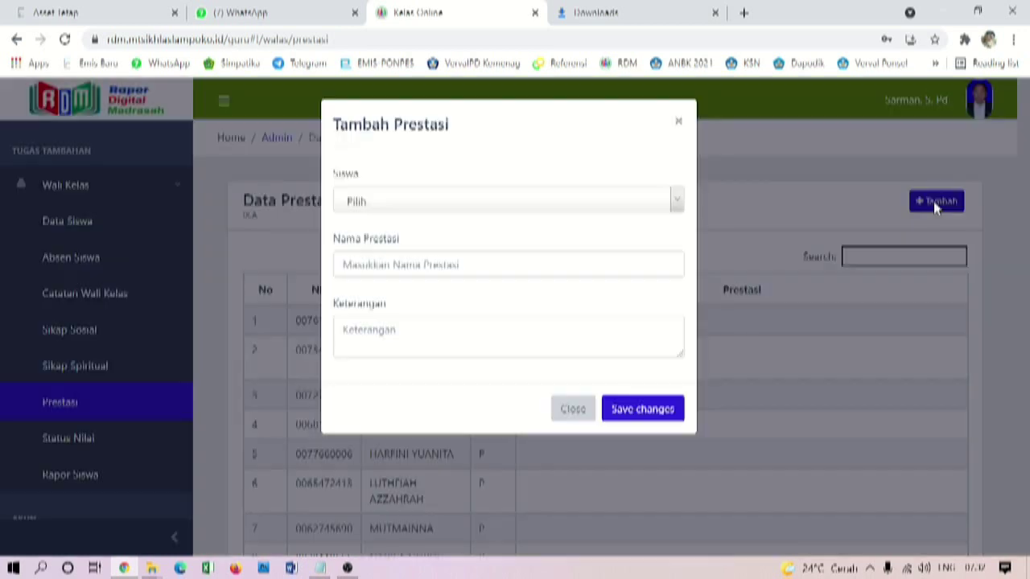
{"action": "left_click", "coordinate": [559, 206]}
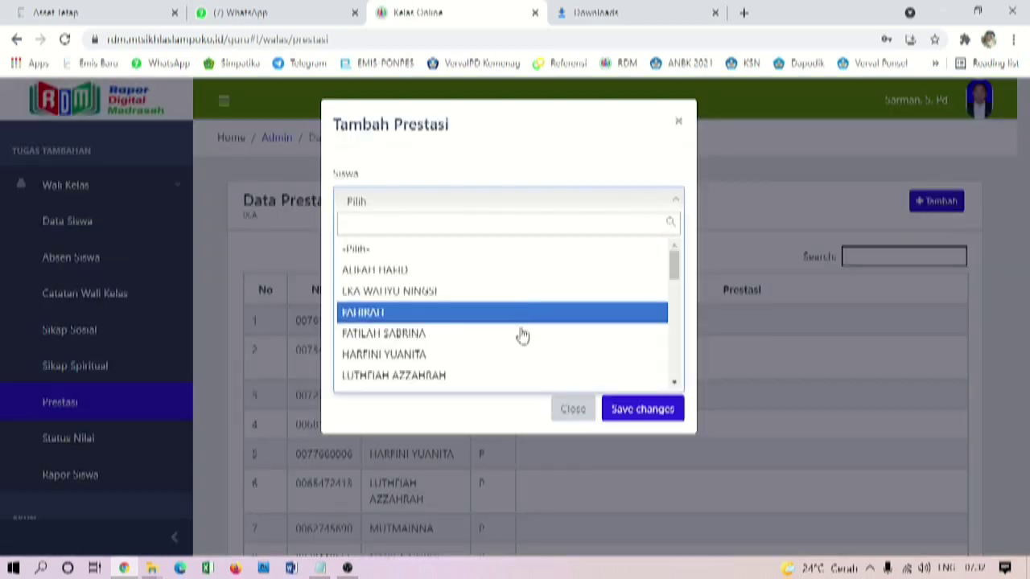
{"action": "left_click", "coordinate": [432, 274]}
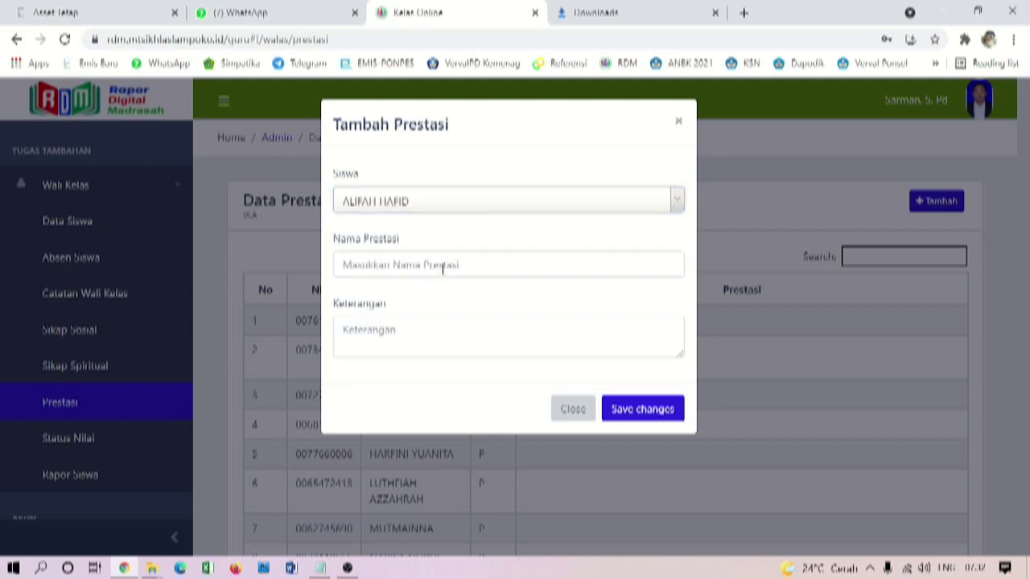
Enter "Juara Kelas" as the Nama Prestasi.
{"action": "left_click", "coordinate": [444, 267]}
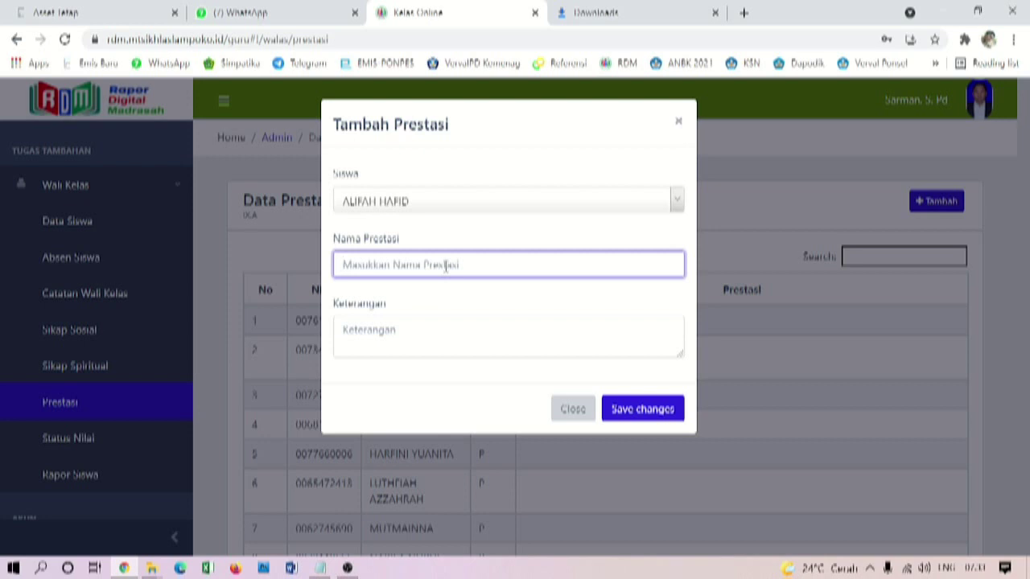
{"action": "type", "text": "Rankin"}
{"action": "key", "text": "BackSpace"}
{"action": "key", "text": "BackSpace"}
{"action": "key", "text": "BackSpace"}
{"action": "key", "text": "BackSpace"}
{"action": "key", "text": "BackSpace"}
{"action": "key", "text": "BackSpace"}
{"action": "type", "text": "Juara Kelas"}
Enter "Rangking 1 Tahun Pelajaran 2020/2021" as the Keterangan and save the achievement.
{"action": "key", "text": "Tab"}
{"action": "type", "text": "Rang"}
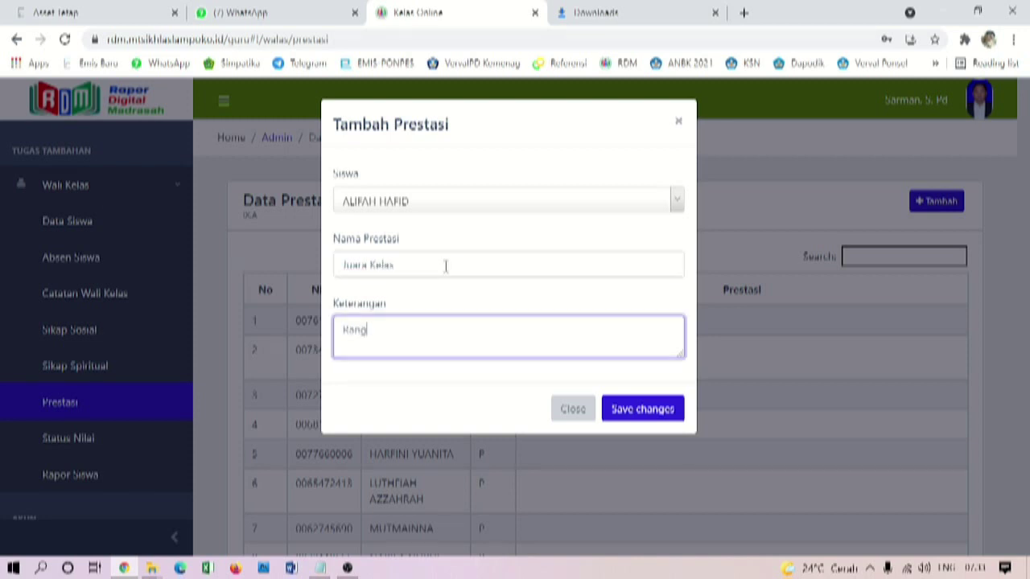
{"action": "type", "text": "king 1 Tahun Pelajara"}
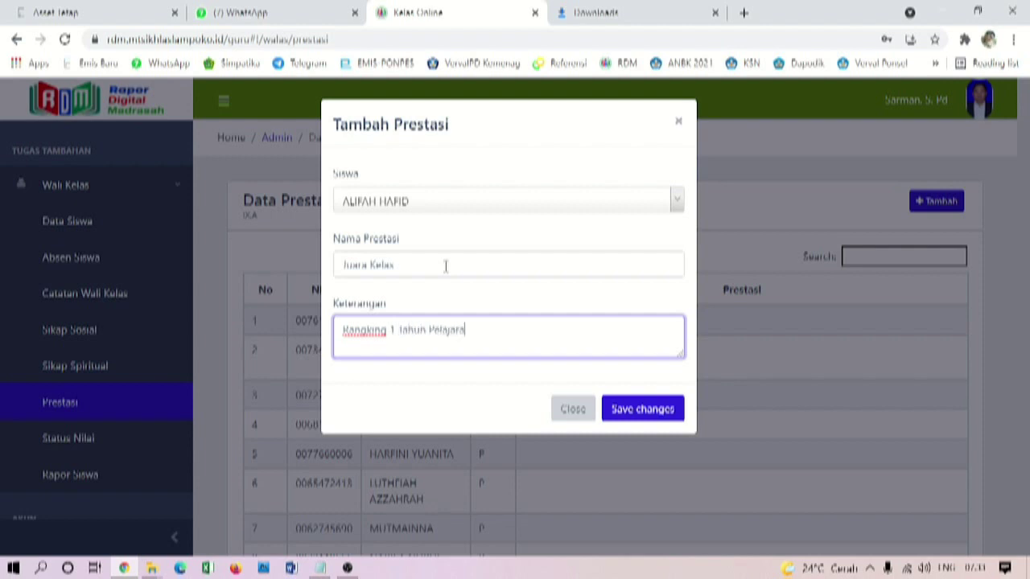
{"action": "type", "text": "n 2021"}
{"action": "key", "text": "BackSpace"}
{"action": "type", "text": "0/2021"}
{"action": "left_click", "coordinate": [625, 410]}
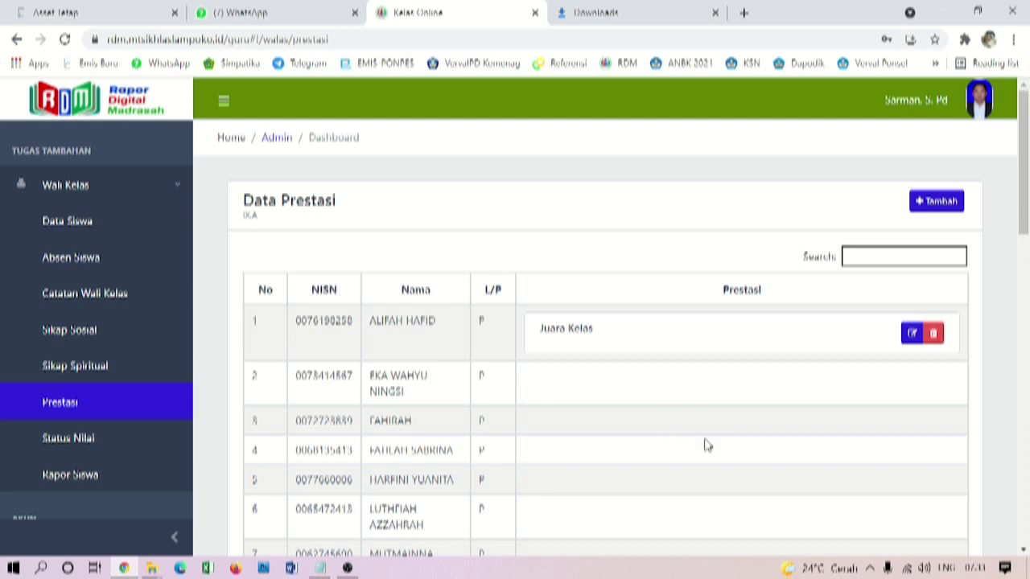
Open Status Nilai and review the Pengetahuan and Keterampilan progress for every subject.
{"action": "left_click", "coordinate": [76, 446]}
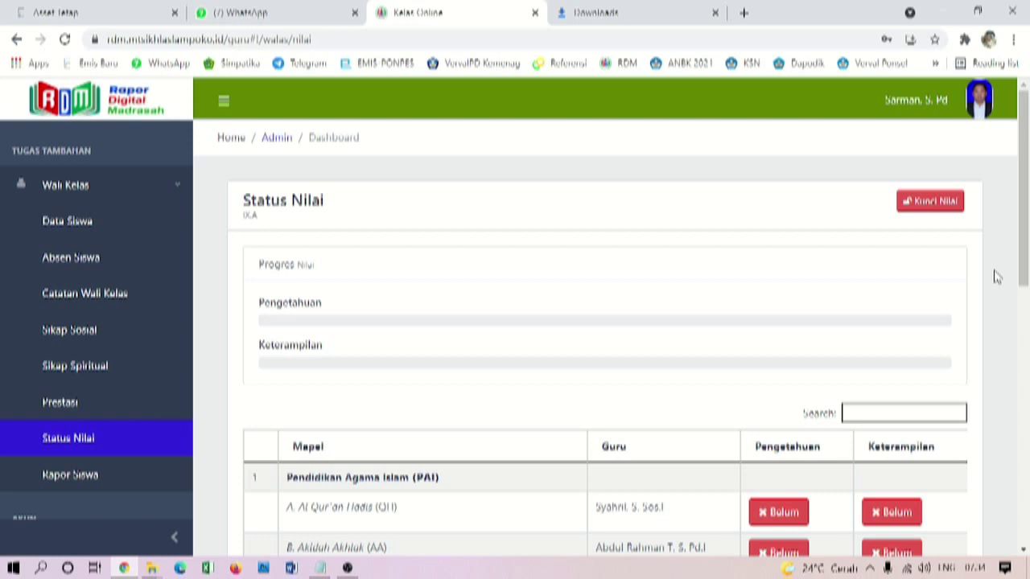
{"action": "scroll", "coordinate": [995, 276], "scroll_direction": "down", "scroll_amount": 3}
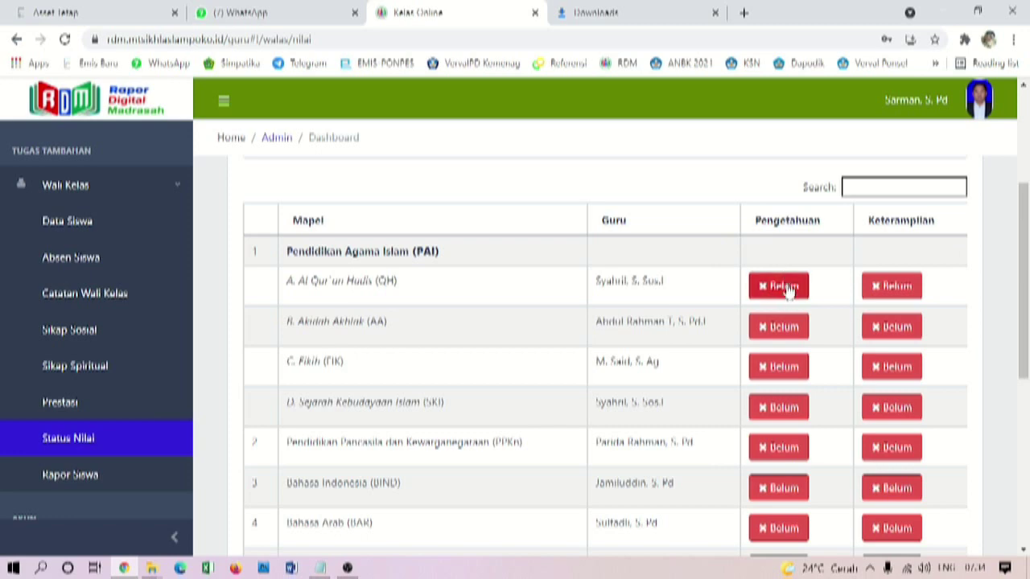
{"action": "scroll", "coordinate": [802, 322], "scroll_direction": "up", "scroll_amount": 3}
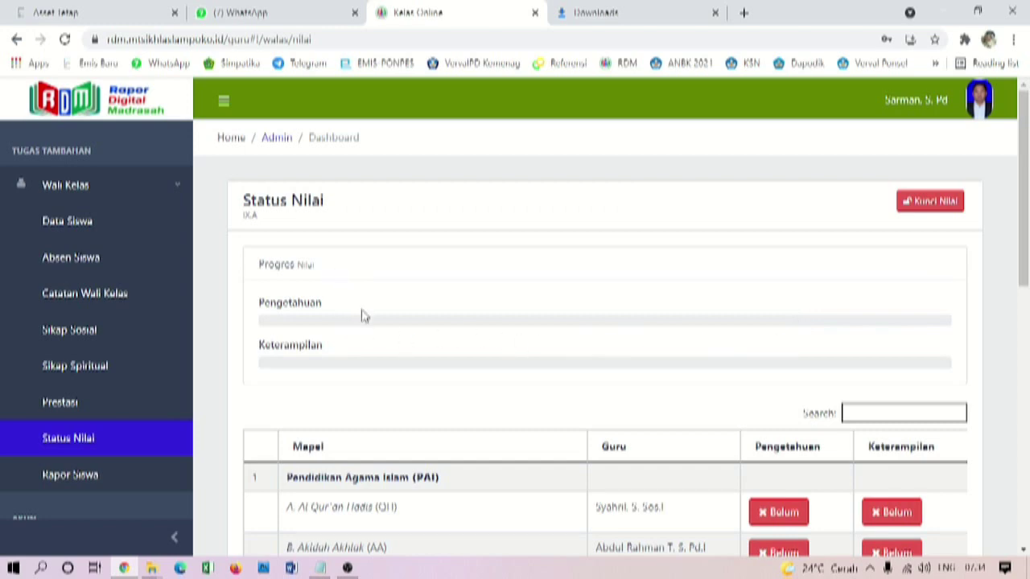
{"action": "scroll", "coordinate": [371, 321], "scroll_direction": "down", "scroll_amount": 10}
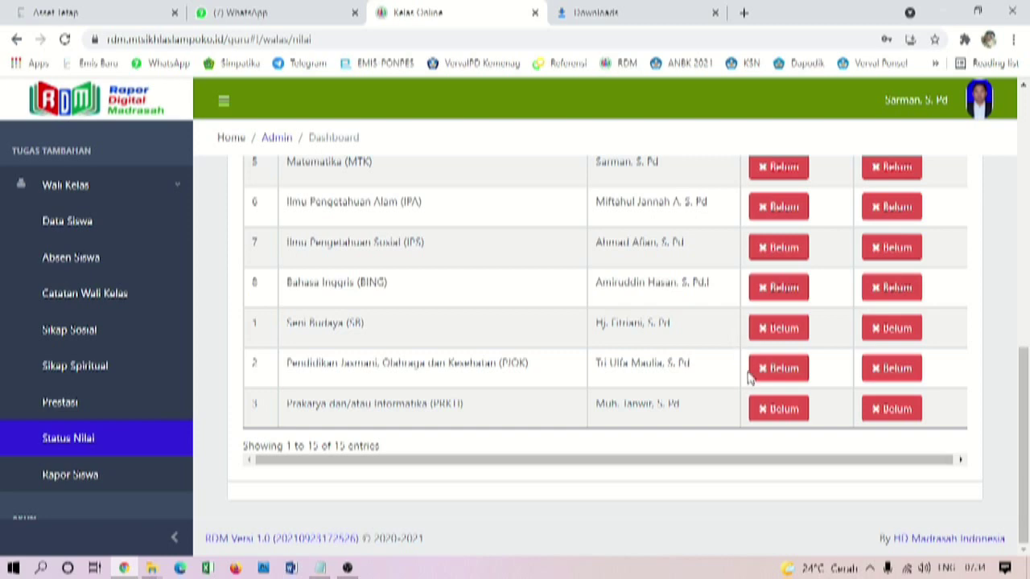
{"action": "scroll", "coordinate": [757, 378], "scroll_direction": "up", "scroll_amount": 10}
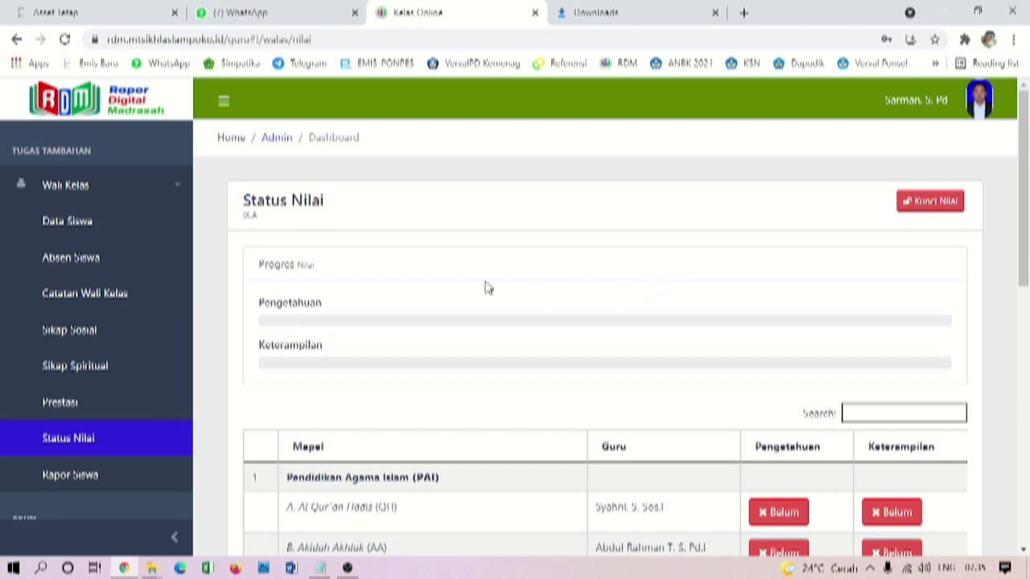
{"action": "scroll", "coordinate": [486, 287], "scroll_direction": "down", "scroll_amount": 2}
Open Rapor Siswa, generate the Sampul PDF for class IX.A, and look through the students' report covers.
{"action": "scroll", "coordinate": [86, 329], "scroll_direction": "down", "scroll_amount": 1}
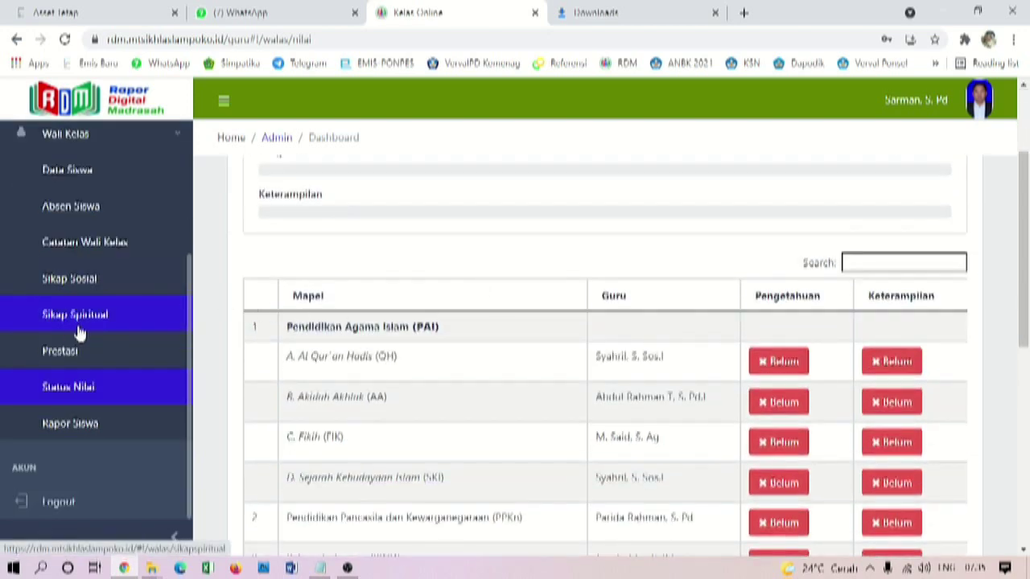
{"action": "left_click", "coordinate": [86, 433]}
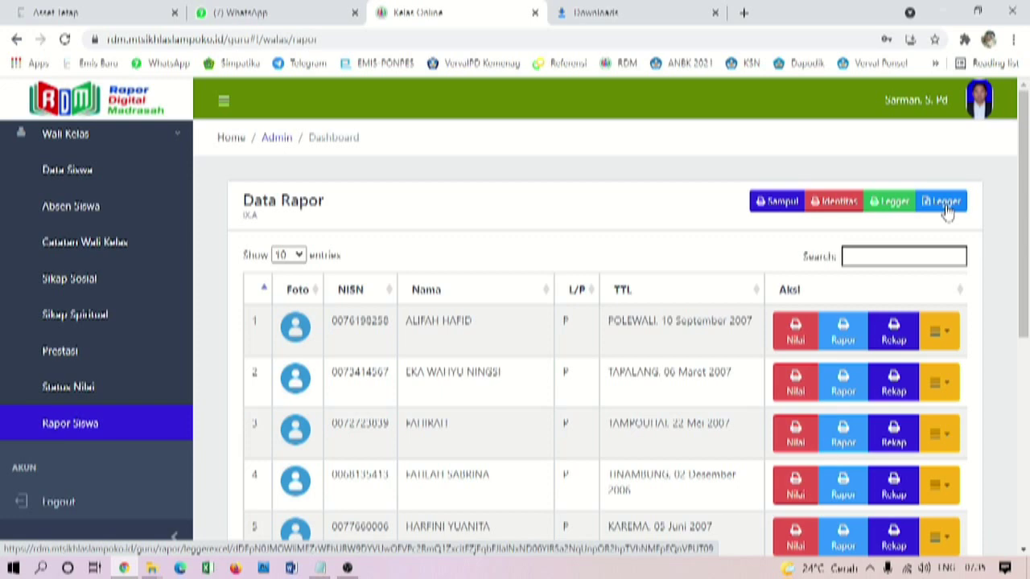
{"action": "left_click", "coordinate": [777, 202]}
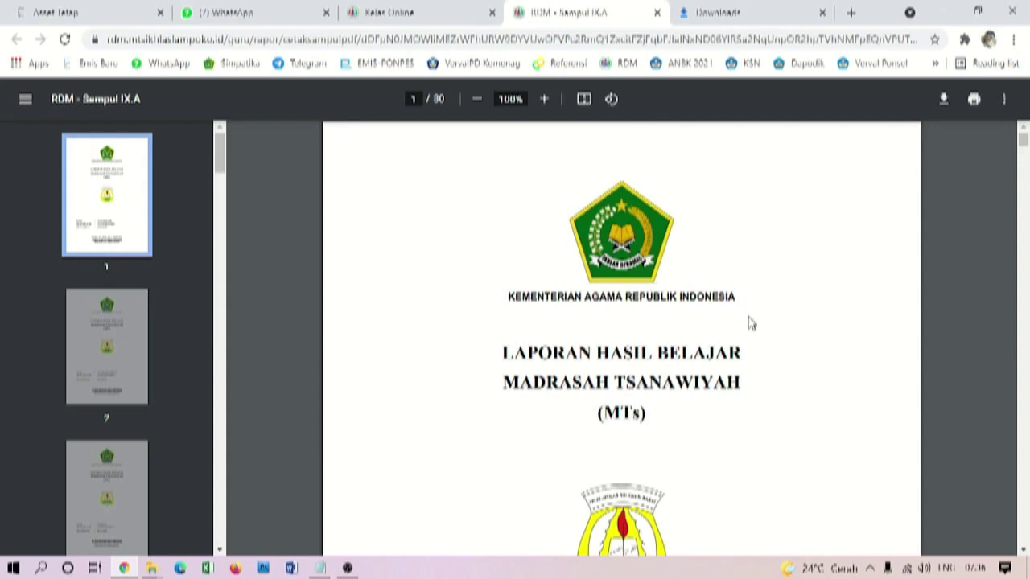
{"action": "scroll", "coordinate": [750, 323], "scroll_direction": "down", "scroll_amount": 5}
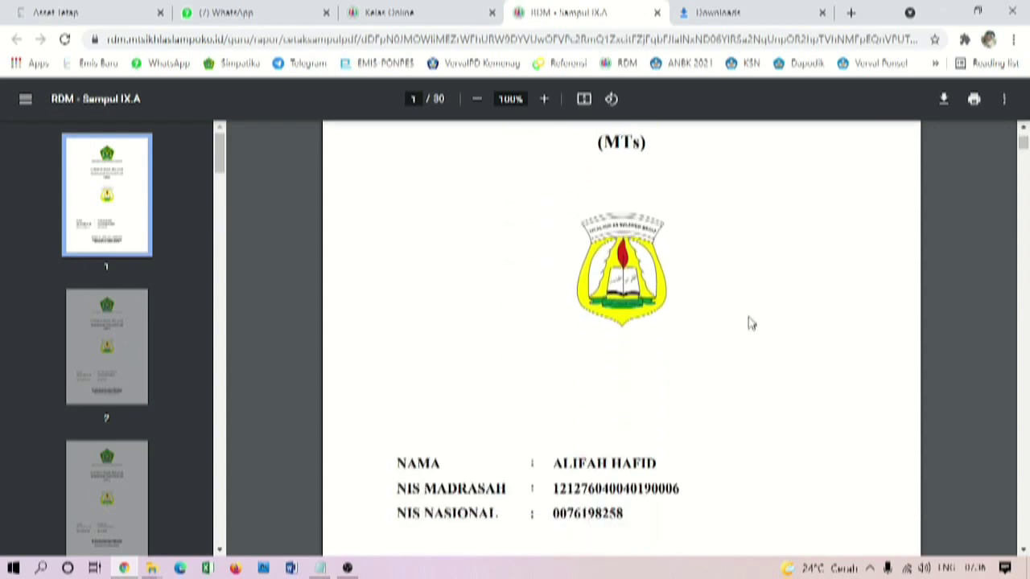
{"action": "scroll", "coordinate": [691, 325], "scroll_direction": "down", "scroll_amount": 10}
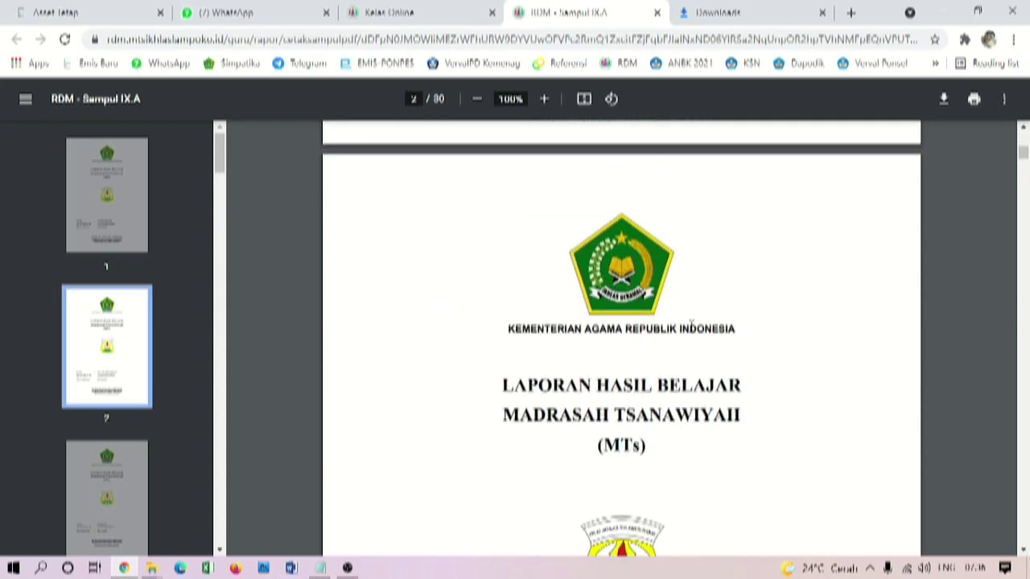
{"action": "scroll", "coordinate": [690, 325], "scroll_direction": "down", "scroll_amount": 10}
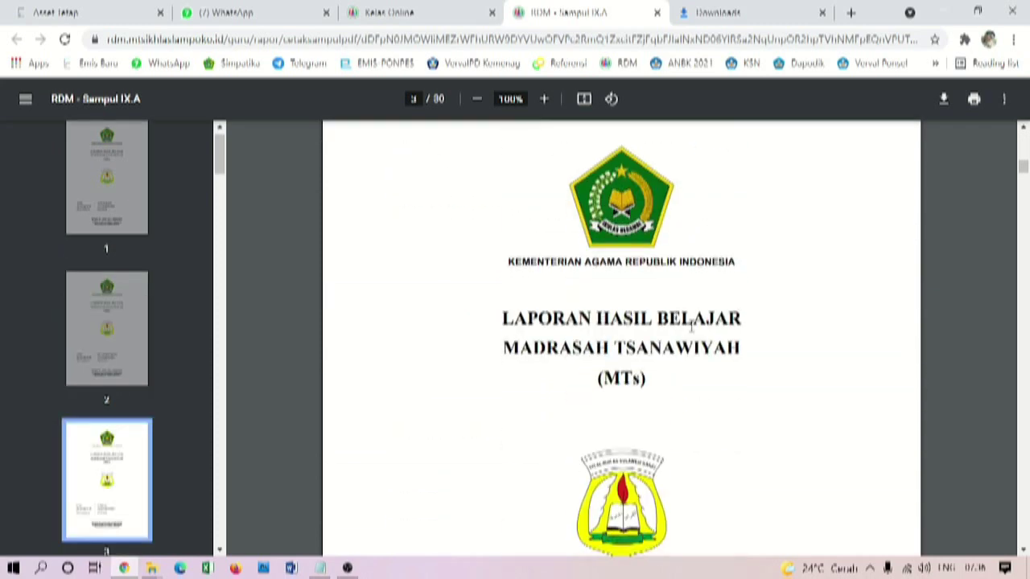
{"action": "scroll", "coordinate": [690, 325], "scroll_direction": "down", "scroll_amount": 10}
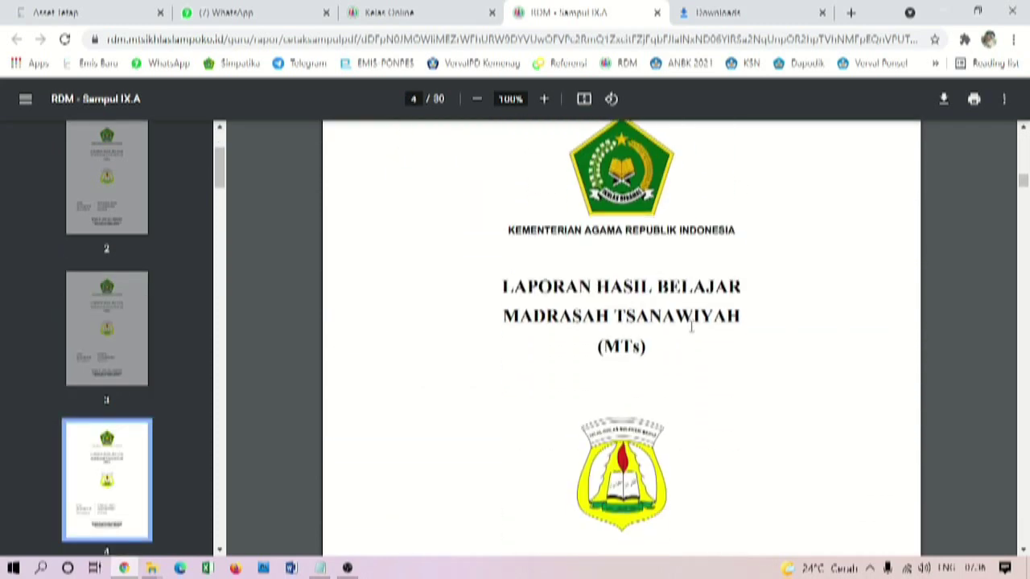
{"action": "scroll", "coordinate": [691, 325], "scroll_direction": "down", "scroll_amount": 5}
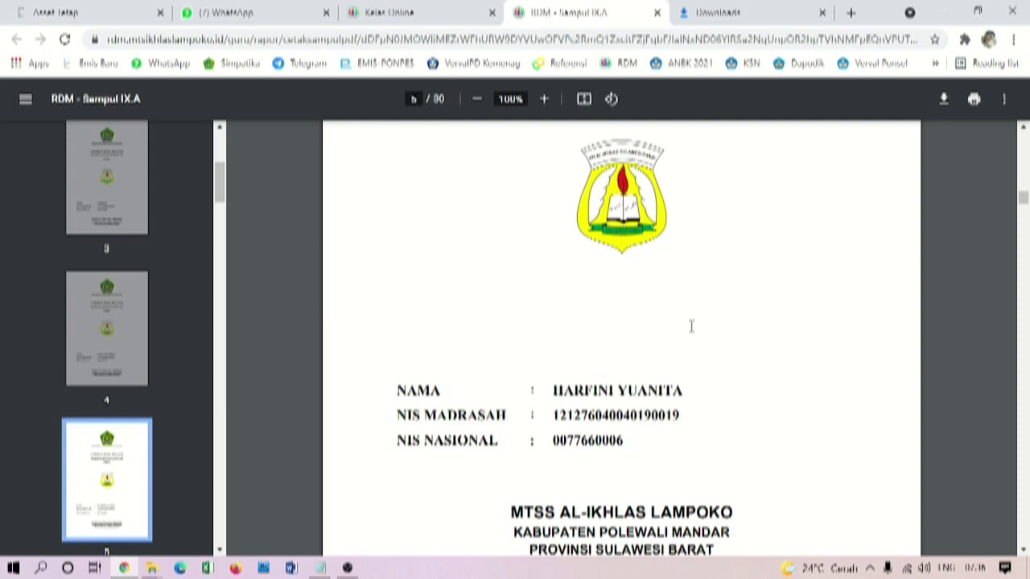
Close the class covers, generate the Nilai PDF for the first listed student, and review the grade sheet down to the signatures.
{"action": "left_click", "coordinate": [657, 18]}
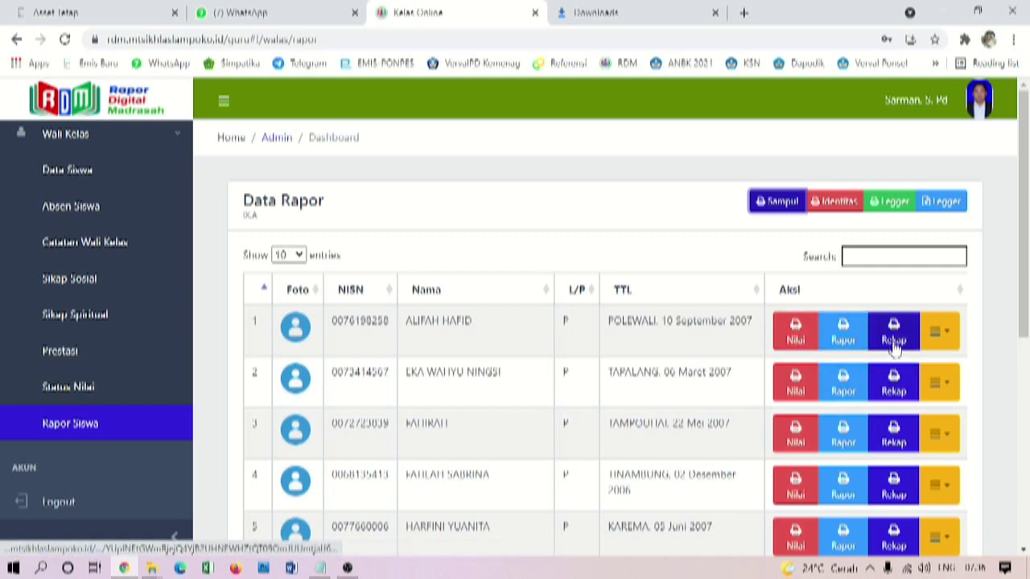
{"action": "left_click", "coordinate": [796, 330]}
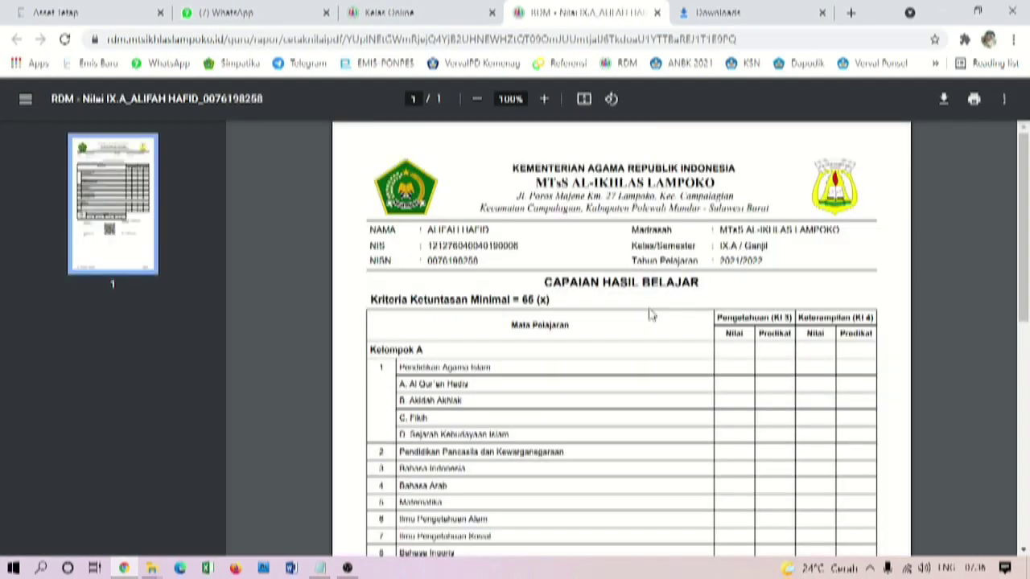
{"action": "scroll", "coordinate": [651, 314], "scroll_direction": "down", "scroll_amount": 5}
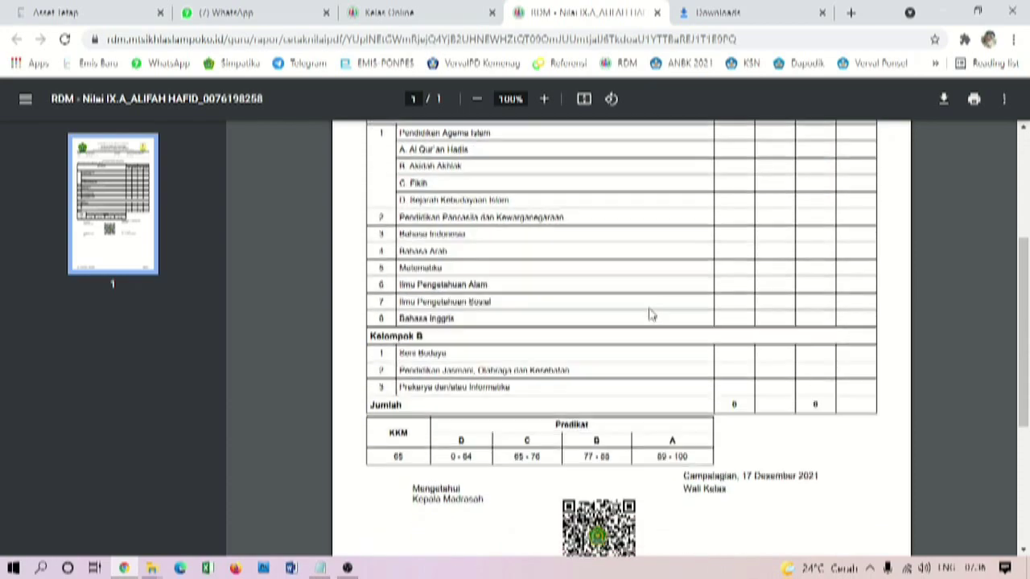
{"action": "scroll", "coordinate": [652, 315], "scroll_direction": "down", "scroll_amount": 2}
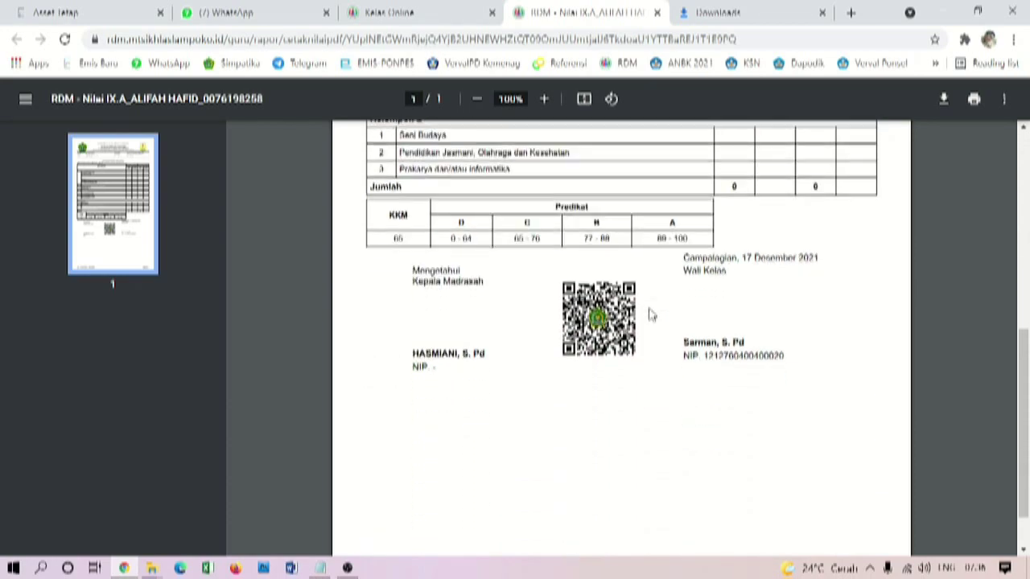
{"action": "scroll", "coordinate": [651, 314], "scroll_direction": "down", "scroll_amount": 1}
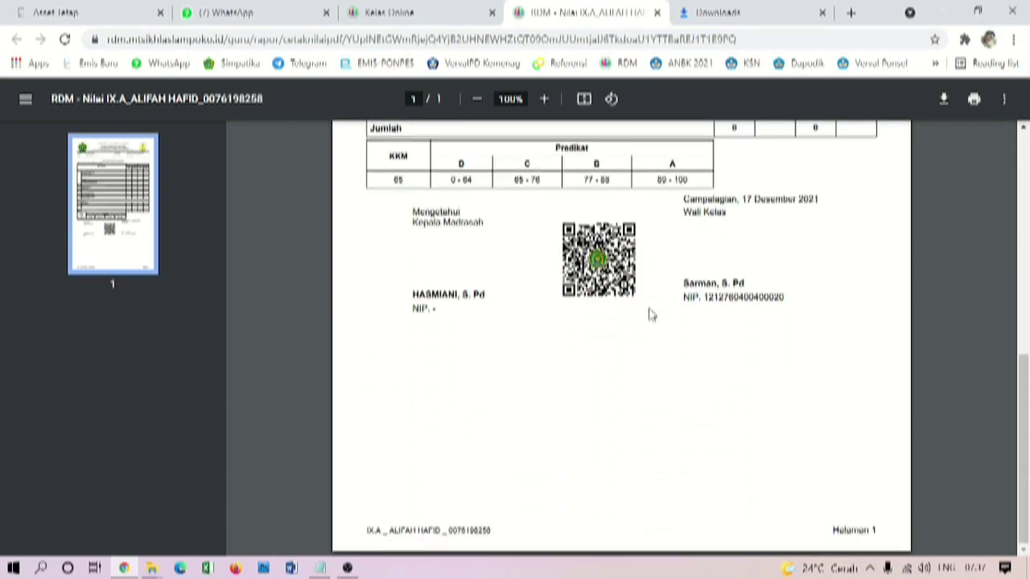
{"action": "scroll", "coordinate": [651, 315], "scroll_direction": "up", "scroll_amount": 7}
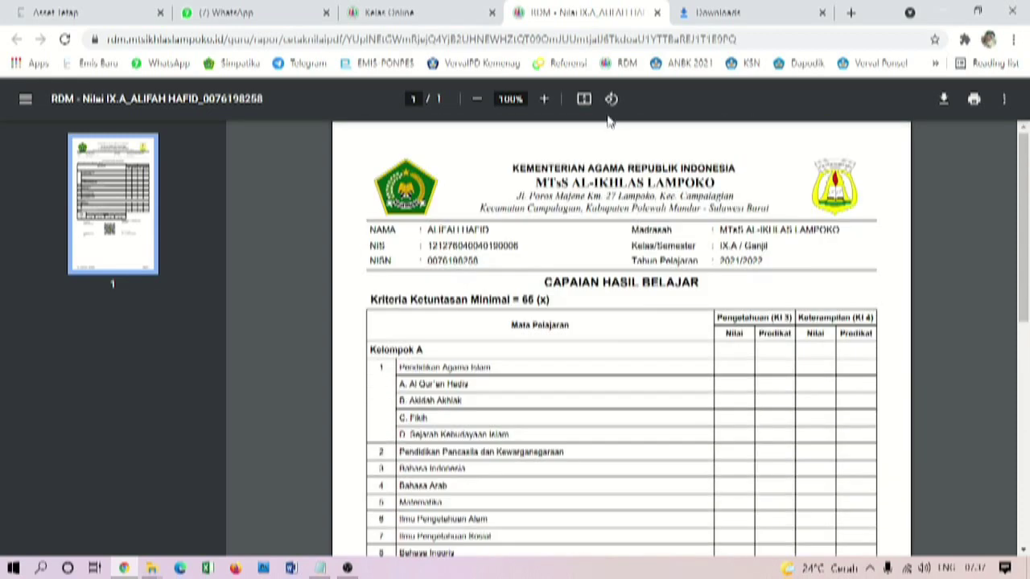
{"action": "left_click", "coordinate": [656, 13]}
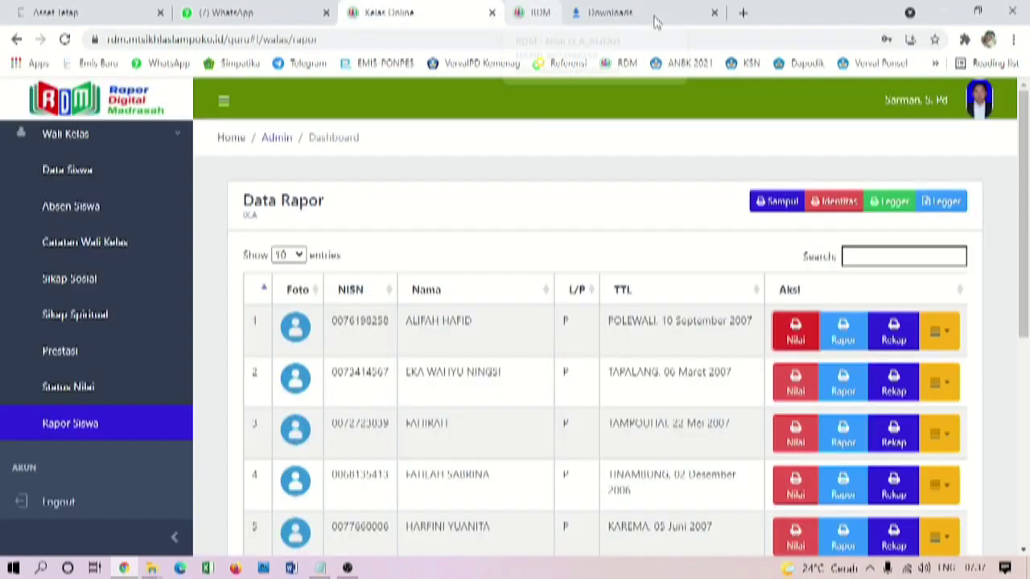
Generate the Rapor PDF for the first student and look through its four pages, including Prestasi, Ketidakhadiran and Catatan Wali Kelas.
{"action": "left_click", "coordinate": [843, 338]}
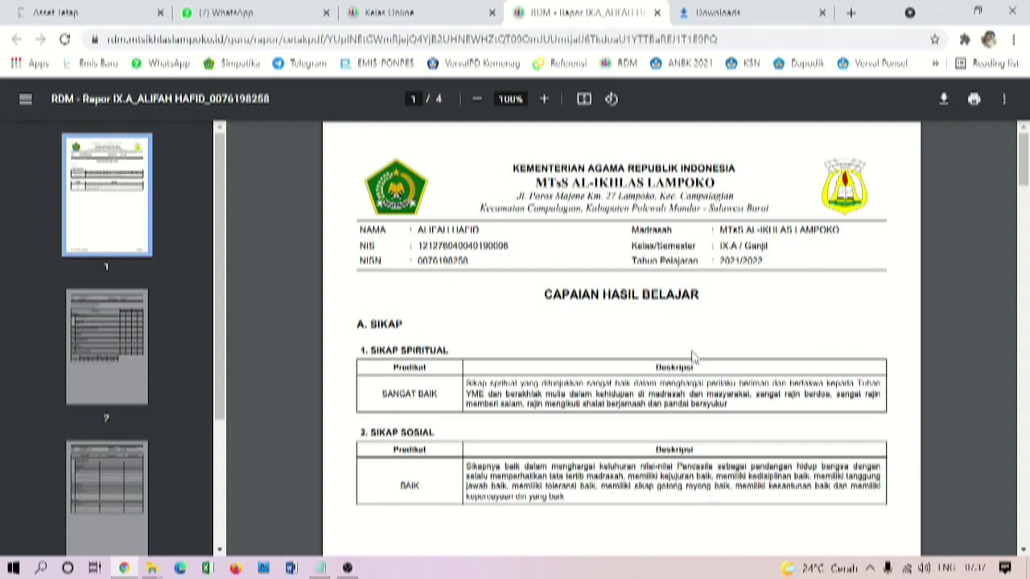
{"action": "scroll", "coordinate": [692, 356], "scroll_direction": "down", "scroll_amount": 12}
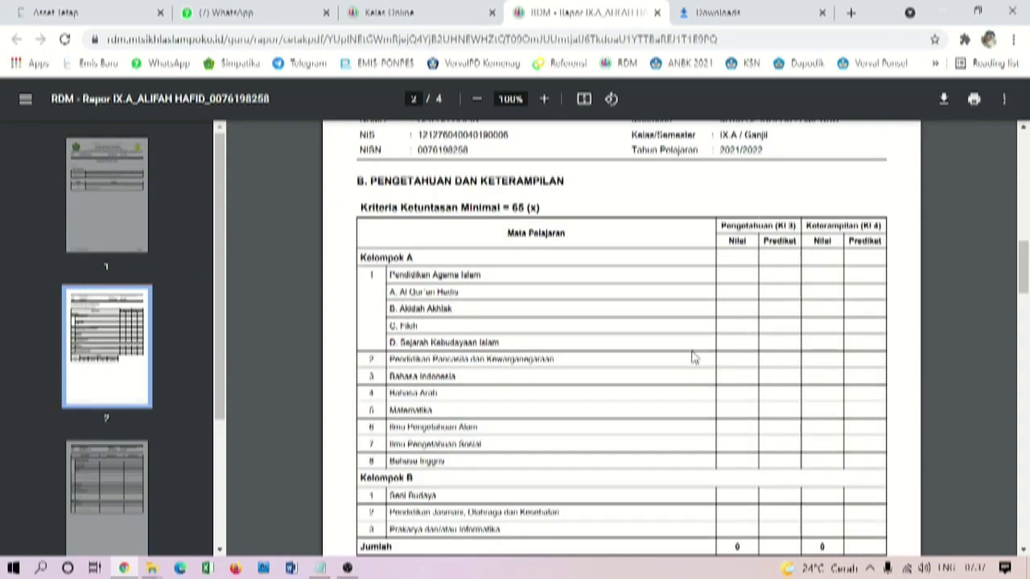
{"action": "scroll", "coordinate": [692, 357], "scroll_direction": "down", "scroll_amount": 10}
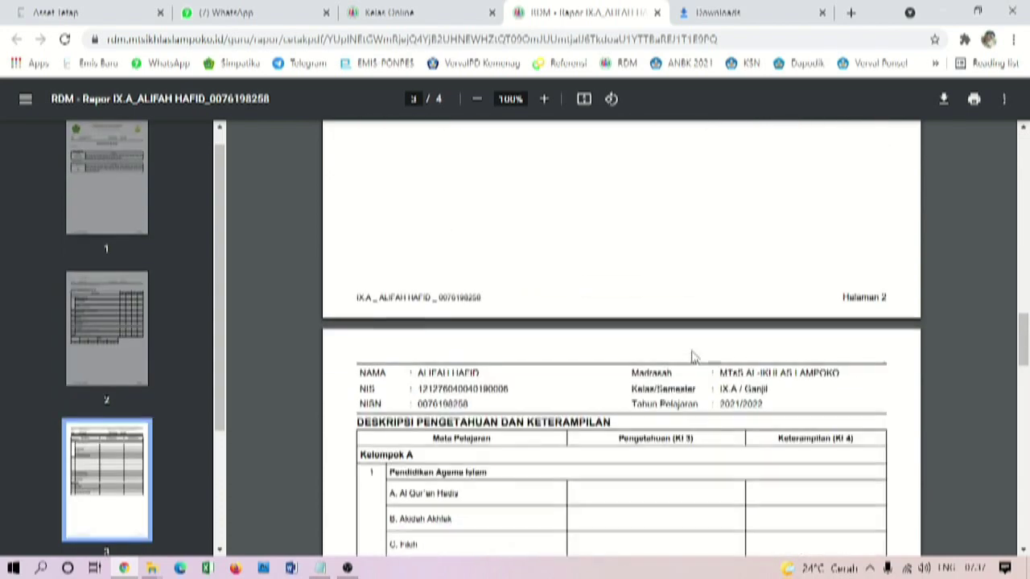
{"action": "scroll", "coordinate": [692, 356], "scroll_direction": "down", "scroll_amount": 3}
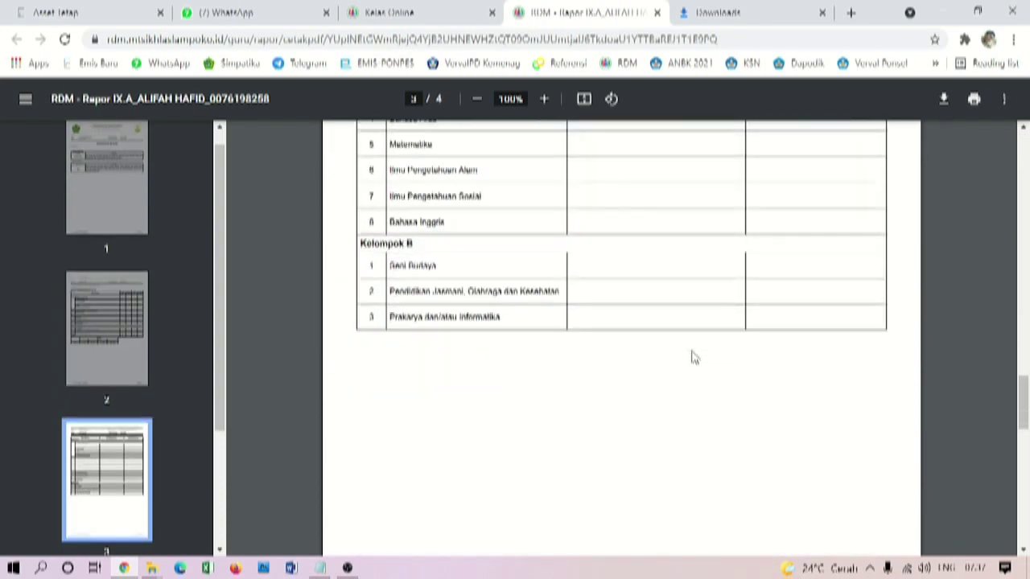
{"action": "scroll", "coordinate": [695, 358], "scroll_direction": "down", "scroll_amount": 10}
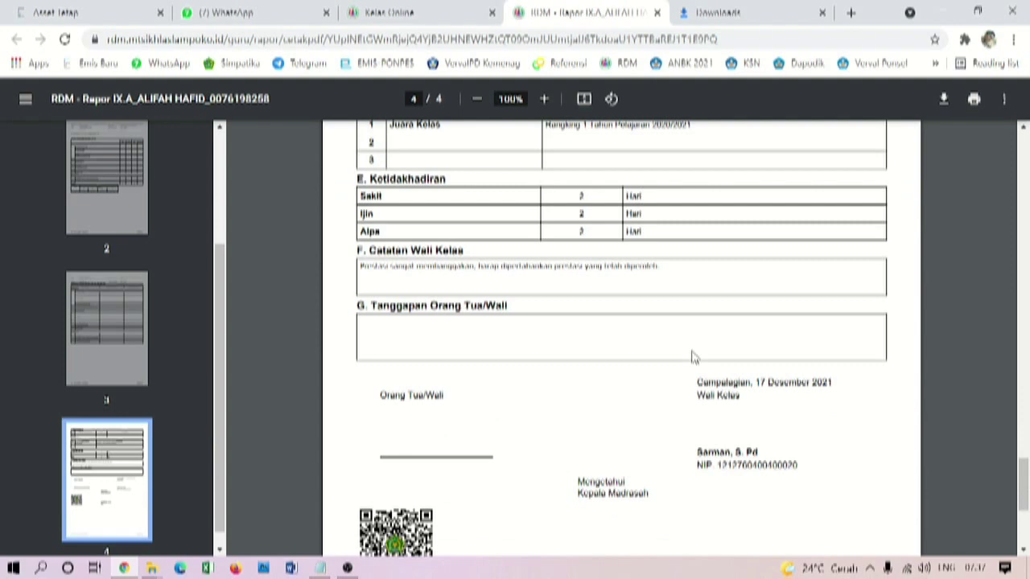
{"action": "scroll", "coordinate": [692, 357], "scroll_direction": "down", "scroll_amount": 2}
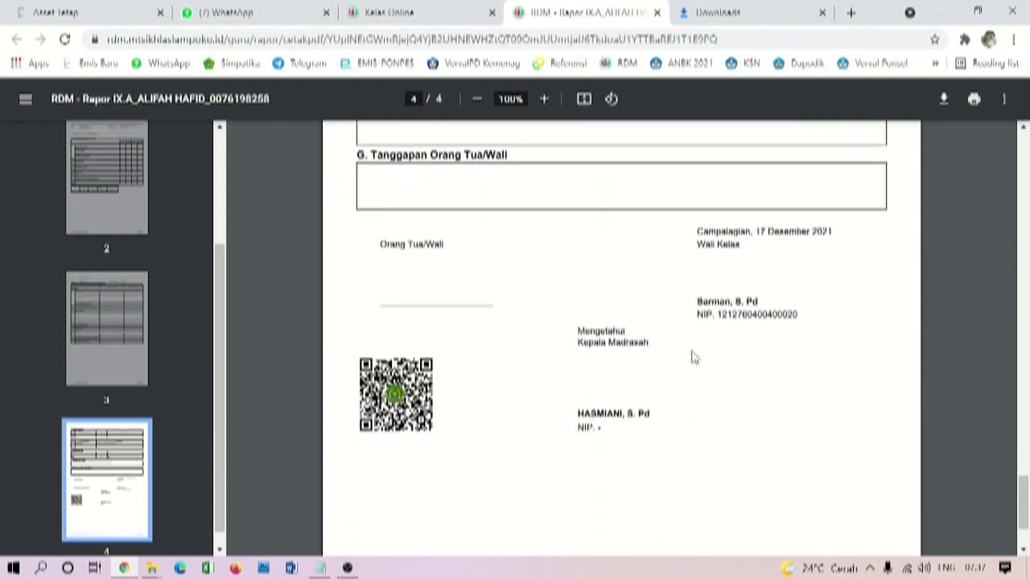
{"action": "scroll", "coordinate": [693, 358], "scroll_direction": "down", "scroll_amount": 2}
{"action": "scroll", "coordinate": [695, 358], "scroll_direction": "up", "scroll_amount": 20}
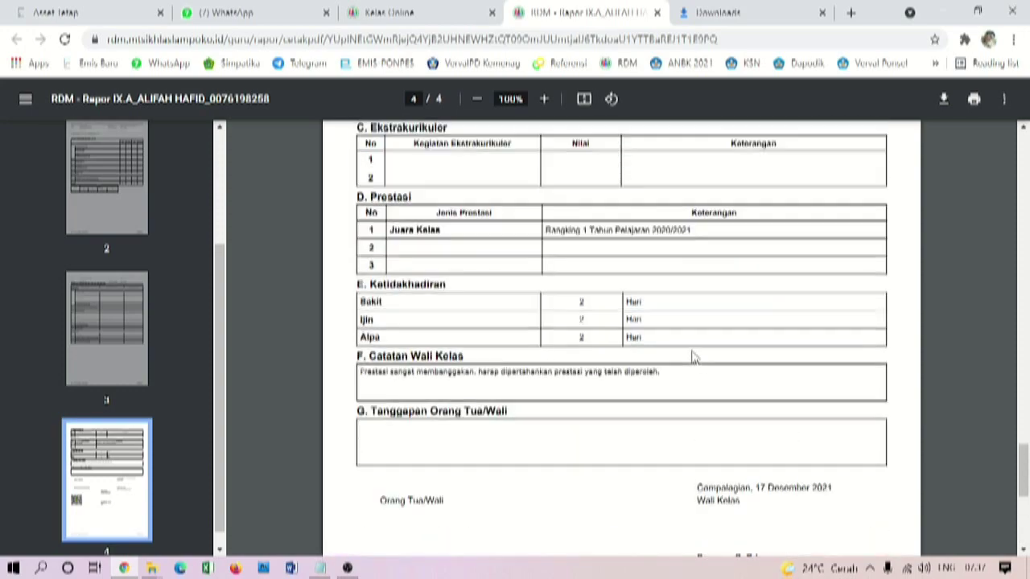
Re-examine the Sikap, Pengetahuan dan Keterampilan, and description sections of the student's Rapor, and close it.
{"action": "scroll", "coordinate": [694, 358], "scroll_direction": "up", "scroll_amount": 15}
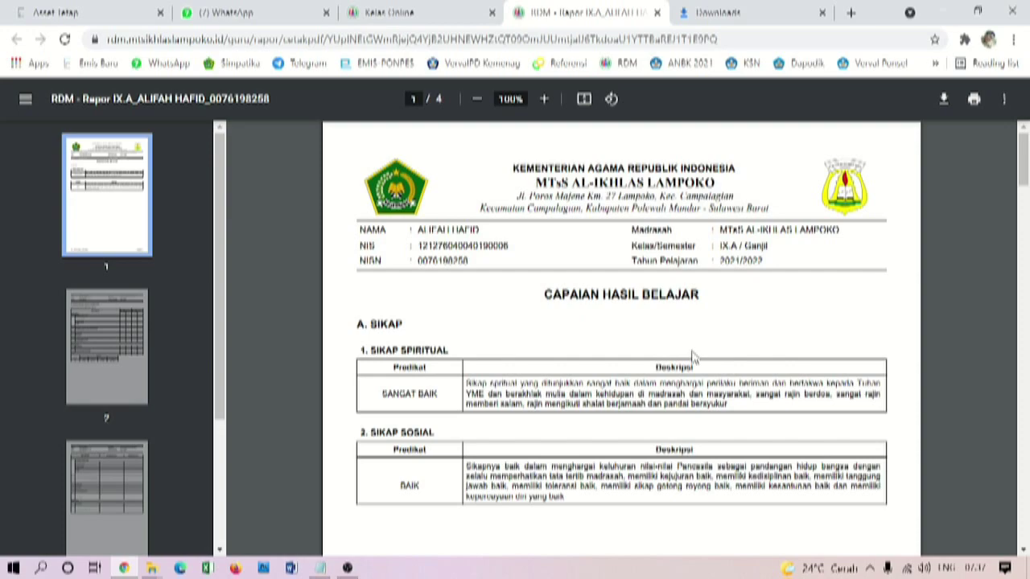
{"action": "scroll", "coordinate": [694, 357], "scroll_direction": "down", "scroll_amount": 12}
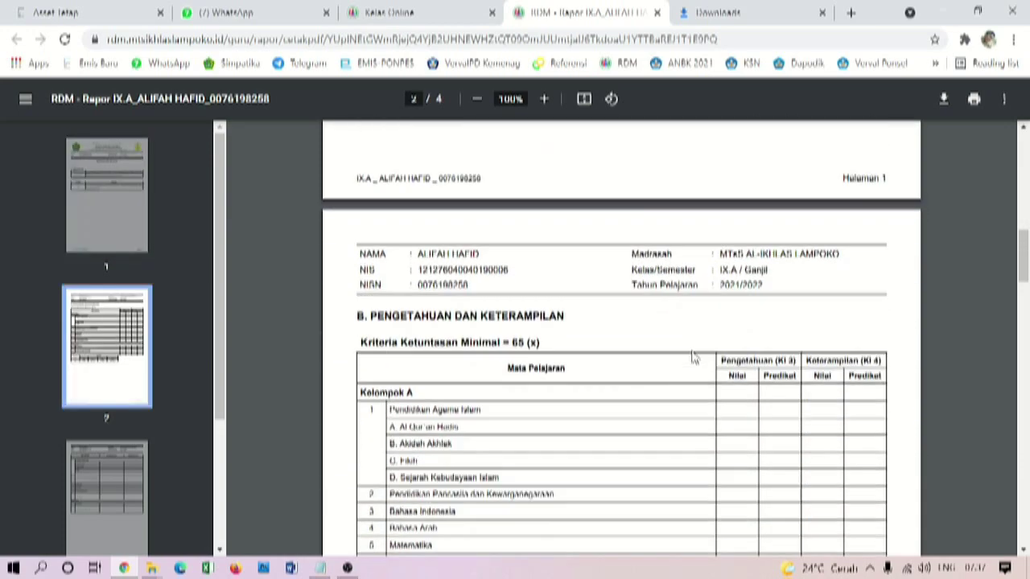
{"action": "scroll", "coordinate": [694, 358], "scroll_direction": "down", "scroll_amount": 8}
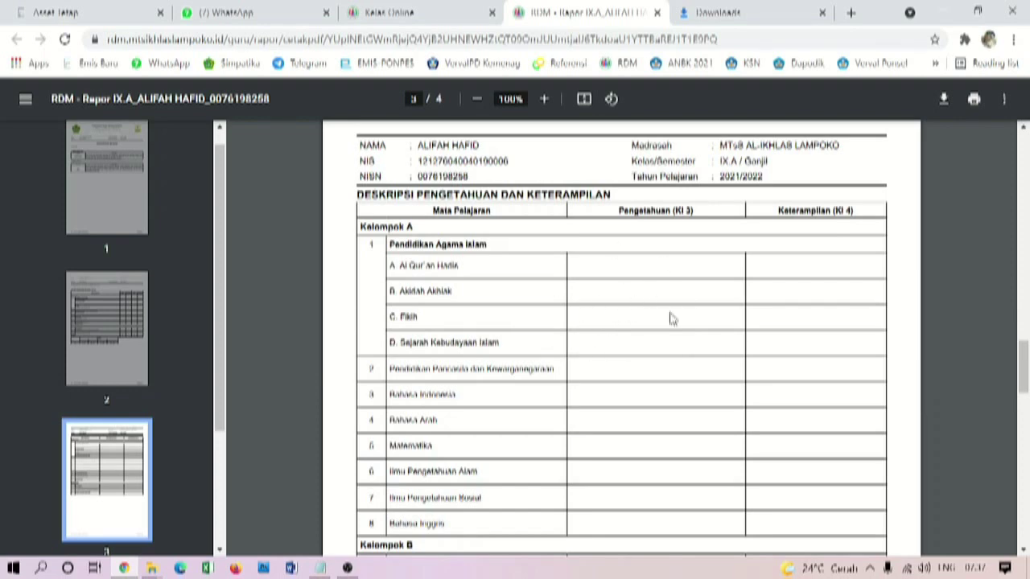
{"action": "scroll", "coordinate": [672, 319], "scroll_direction": "down", "scroll_amount": 3}
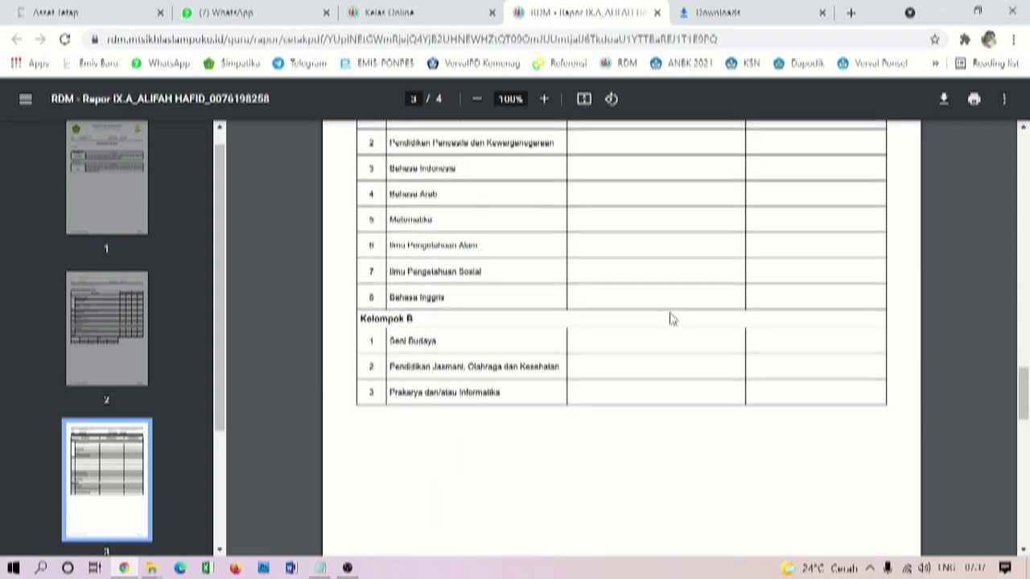
{"action": "scroll", "coordinate": [672, 320], "scroll_direction": "up", "scroll_amount": 3}
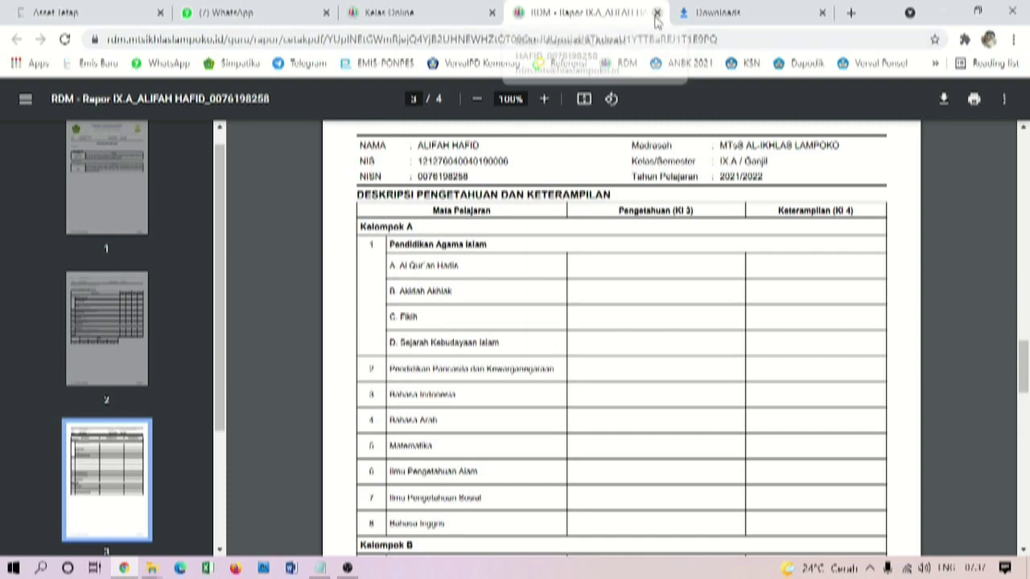
{"action": "left_click", "coordinate": [656, 13]}
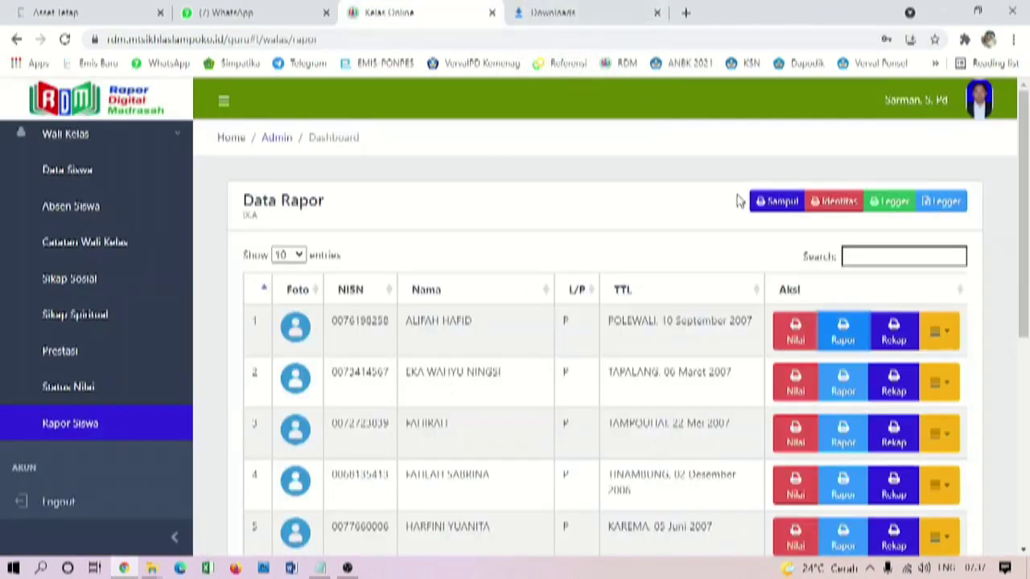
Generate and review the first student's Rekap PDF, close it, and check the additional print options for that student.
{"action": "left_click", "coordinate": [892, 342]}
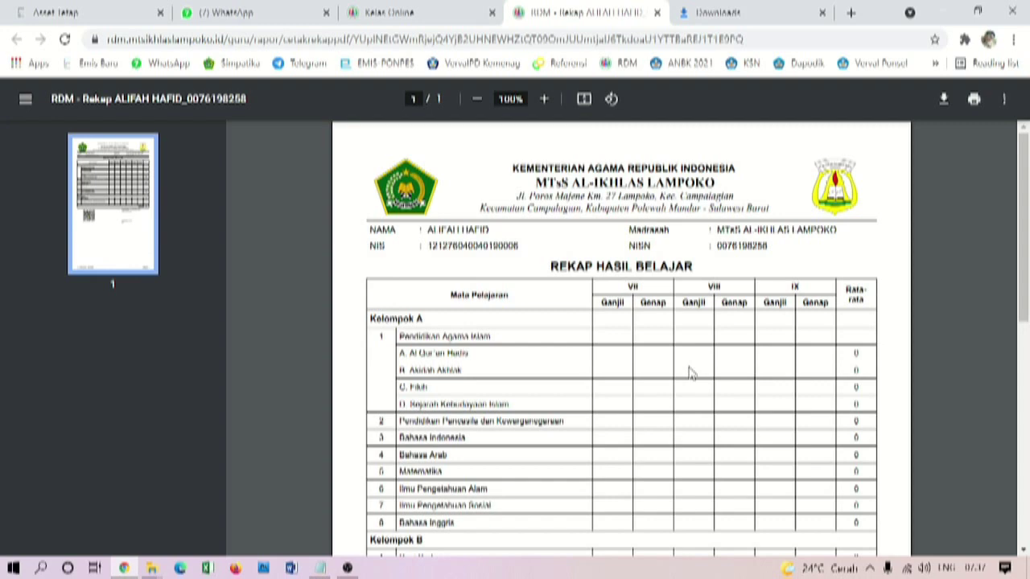
{"action": "scroll", "coordinate": [689, 372], "scroll_direction": "down", "scroll_amount": 10}
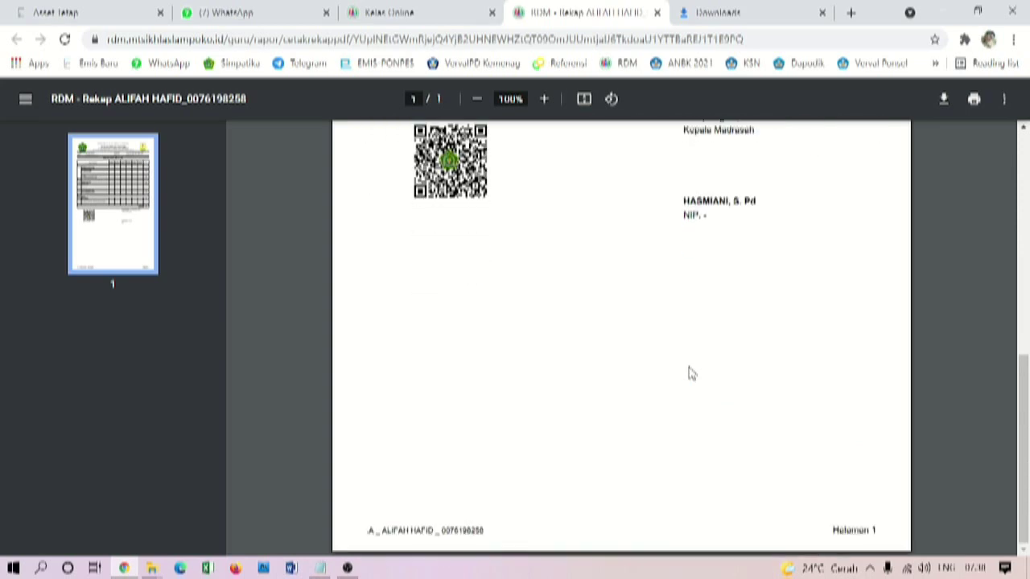
{"action": "scroll", "coordinate": [689, 372], "scroll_direction": "up", "scroll_amount": 10}
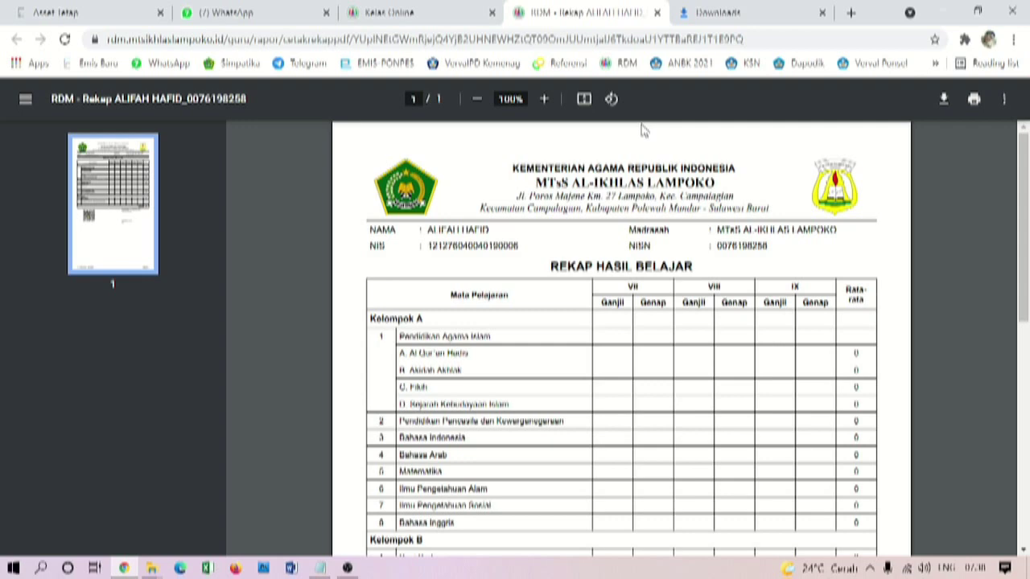
{"action": "left_click", "coordinate": [657, 12]}
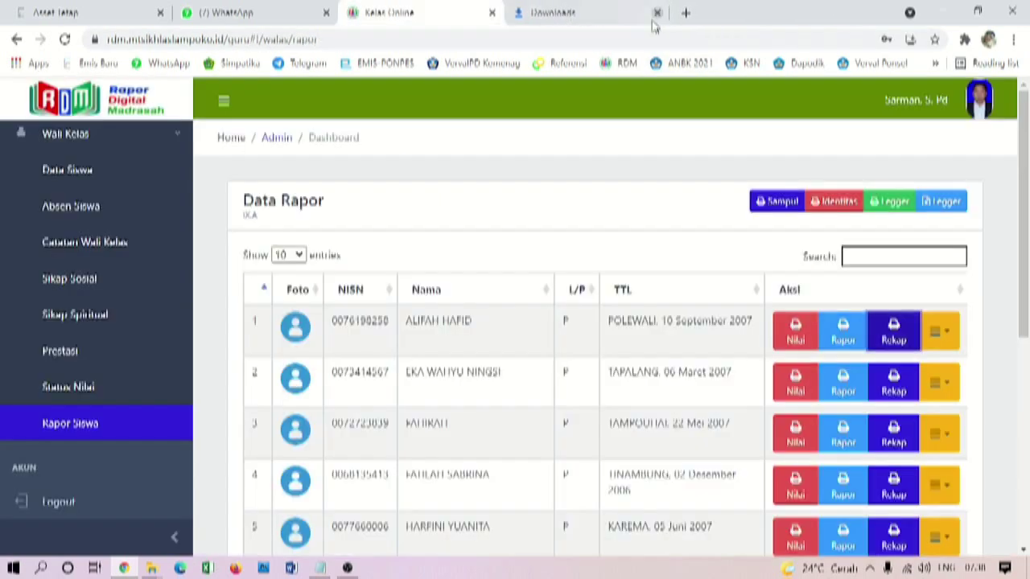
{"action": "left_click", "coordinate": [948, 338]}
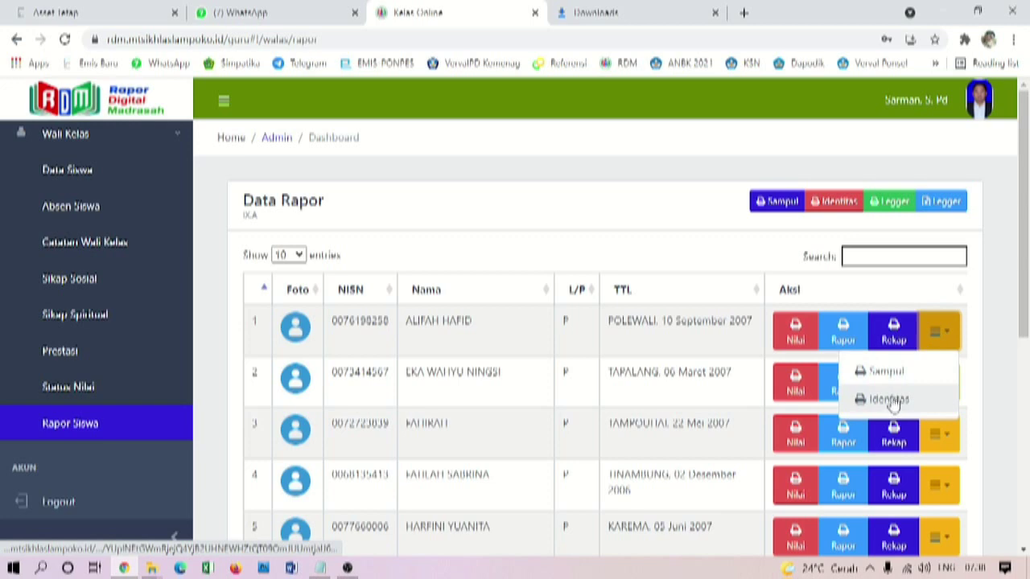
{"action": "left_click", "coordinate": [695, 256]}
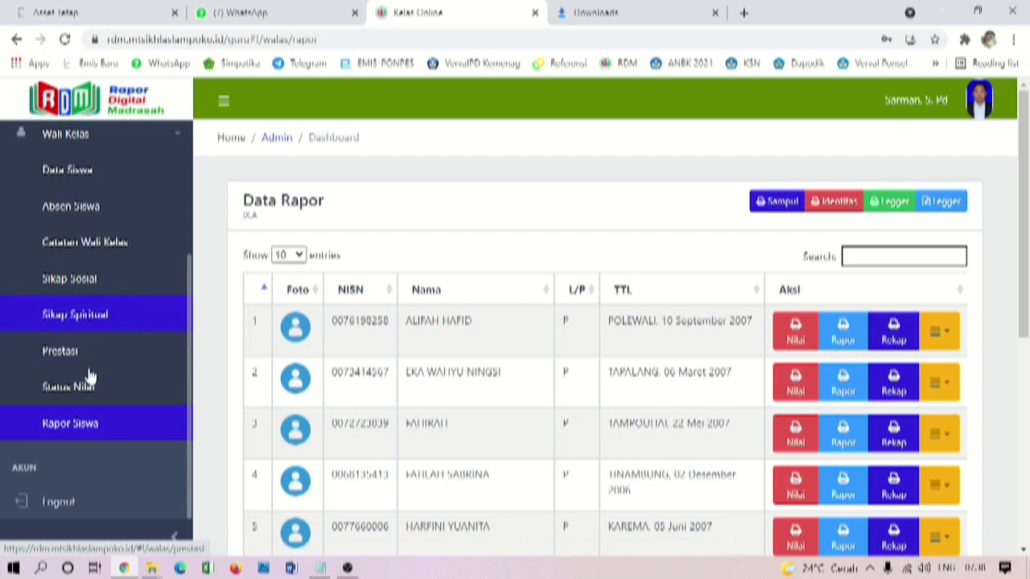
Log out of the homeroom teacher's account.
{"action": "left_click", "coordinate": [67, 504]}
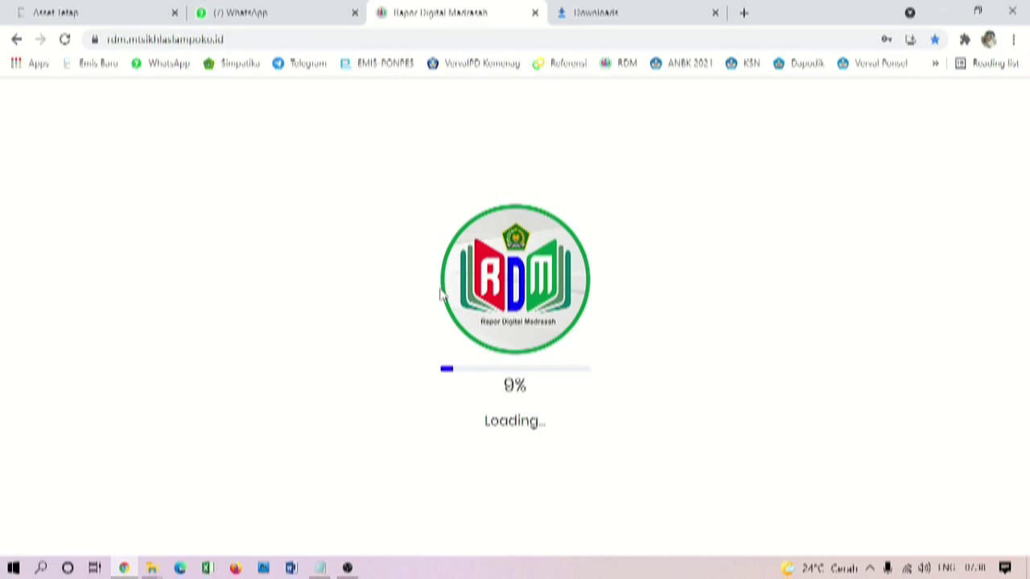